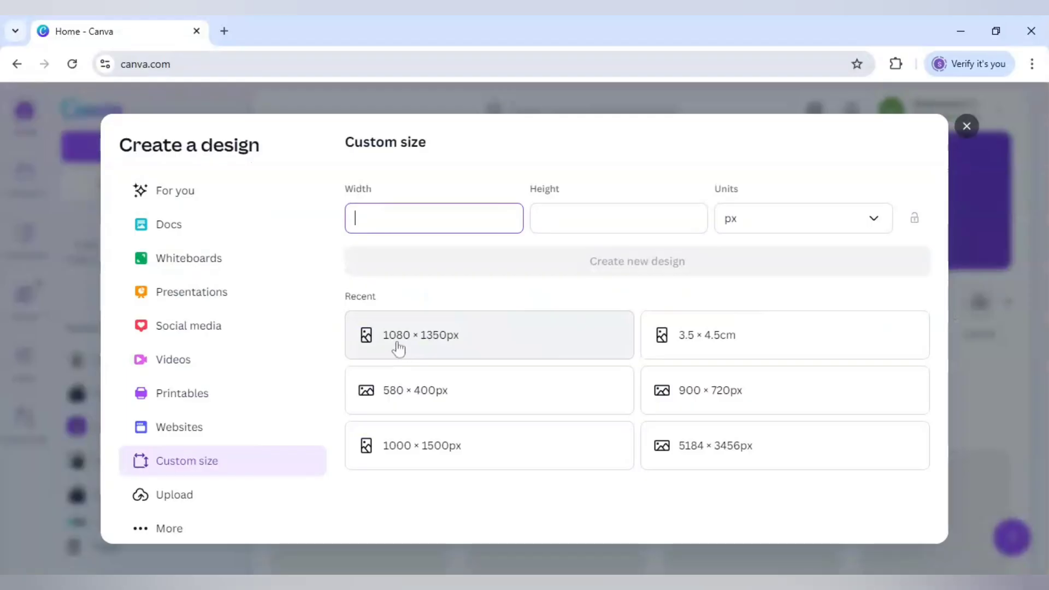
Step: Create a design from the recent 1080 × 1350 px size and open the full collection of letter frames
click(436, 346)
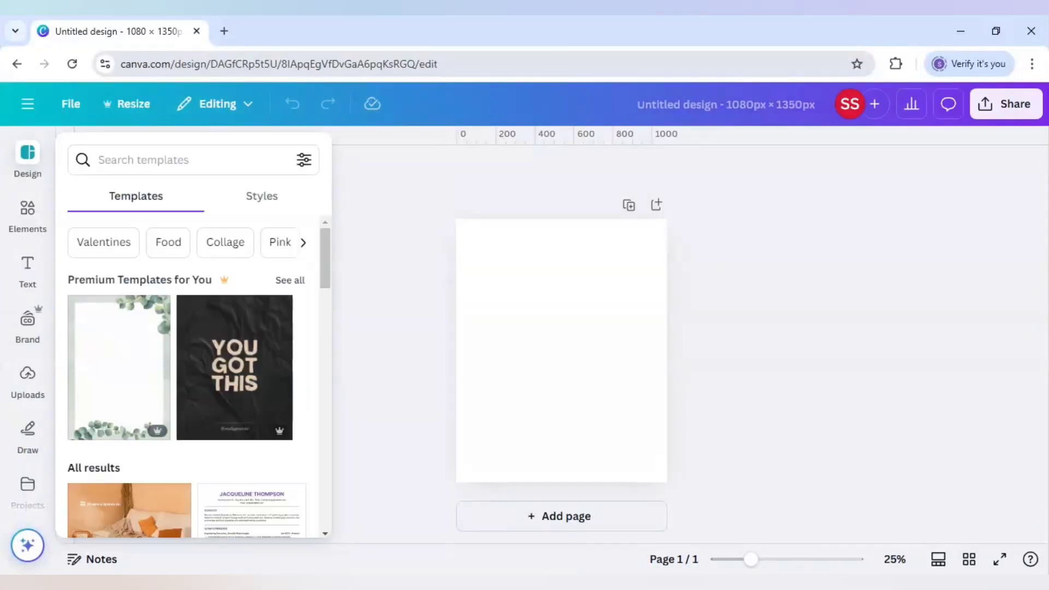
click(28, 215)
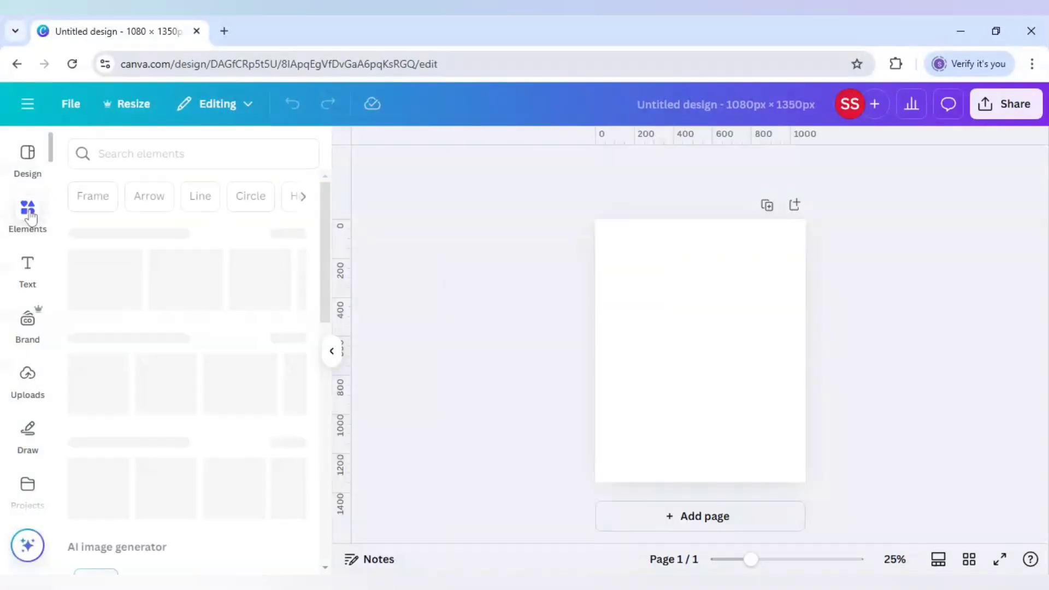
scroll(232, 255, down, 15)
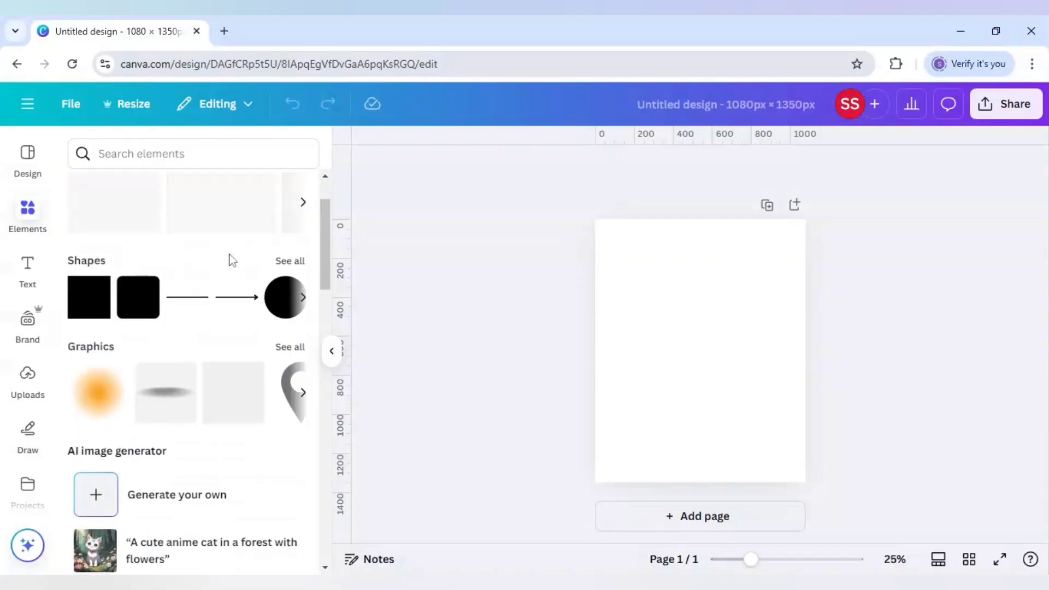
scroll(230, 266, down, 5)
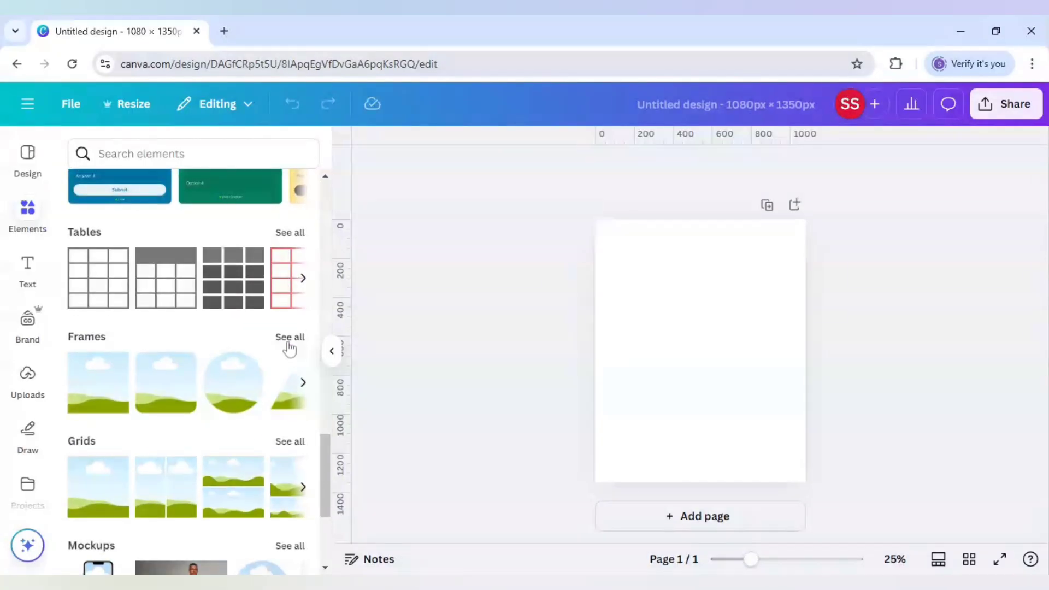
click(290, 344)
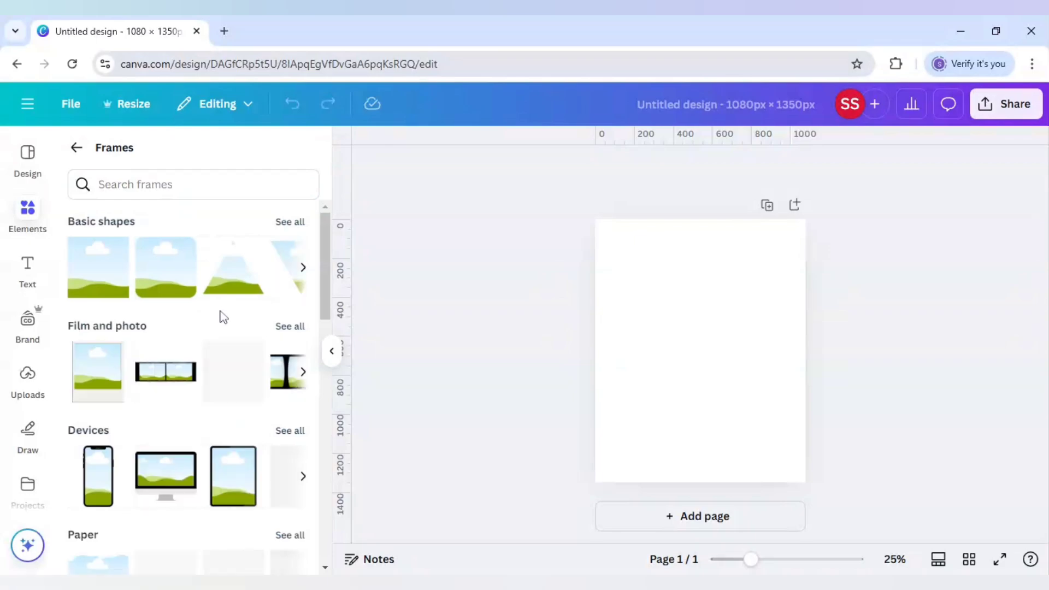
scroll(219, 327, down, 10)
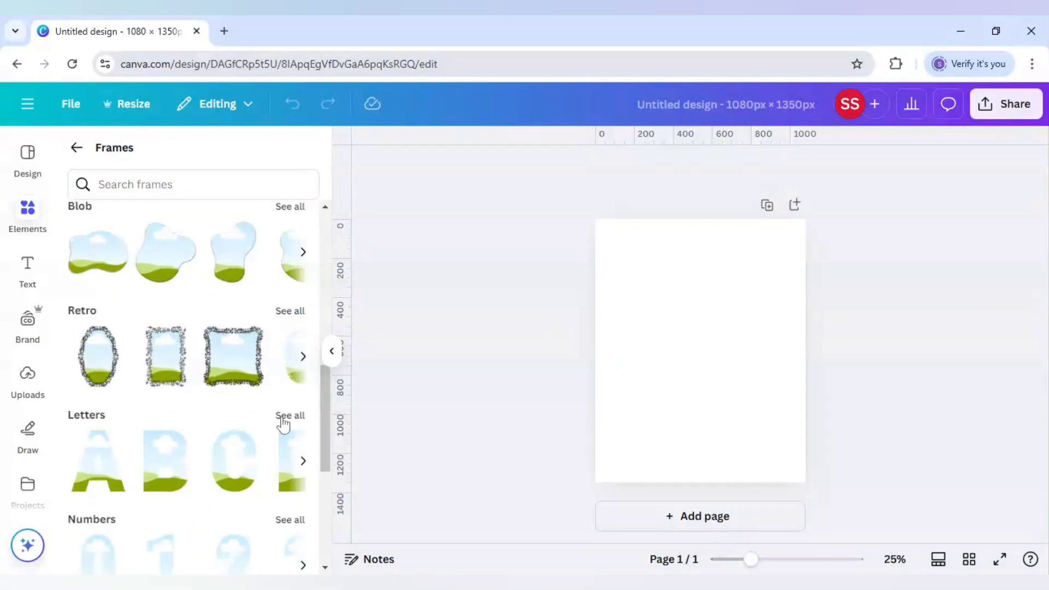
click(290, 416)
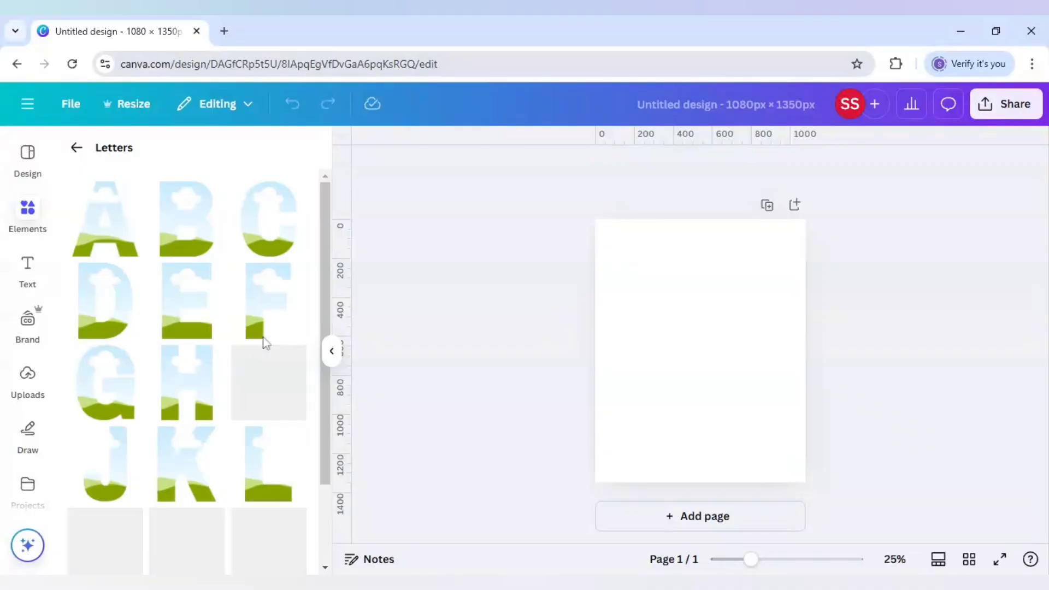
Step: Add the letter frames B and I and place them side by side in the upper part of the page
click(199, 245)
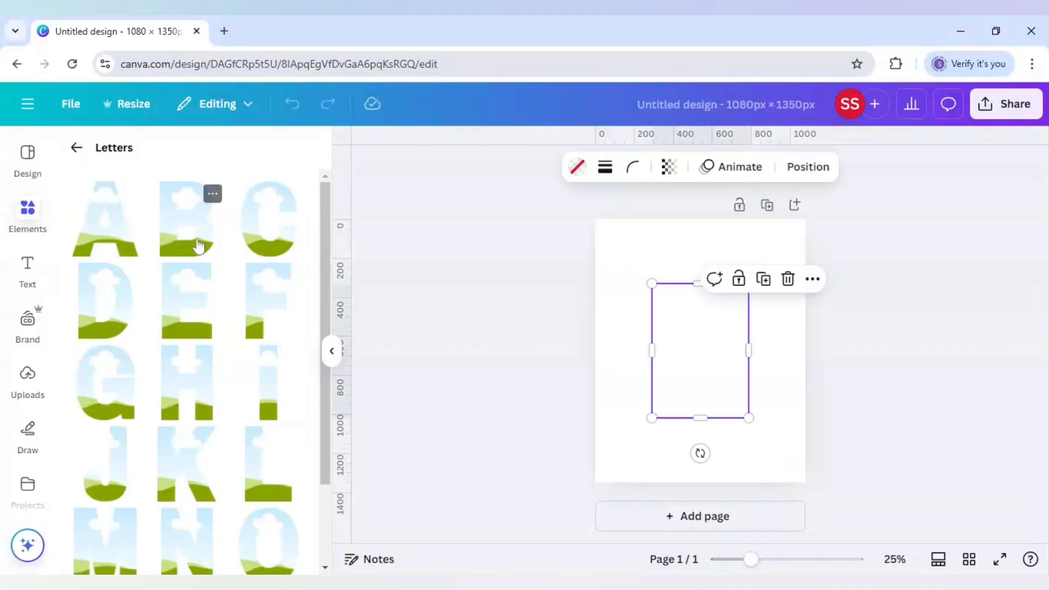
drag(695, 382, 660, 351)
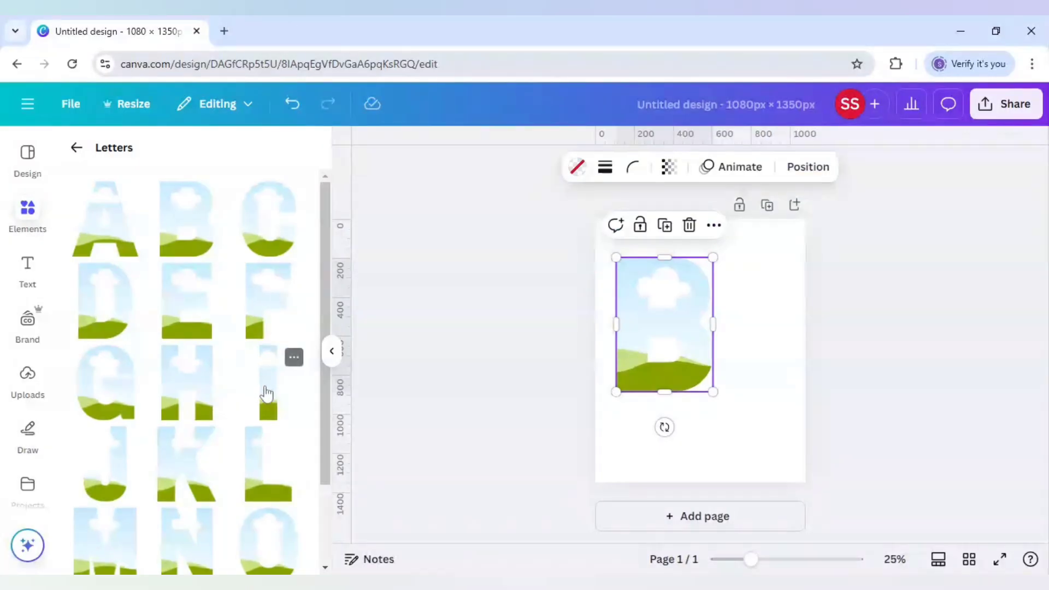
click(266, 389)
drag(697, 382, 733, 356)
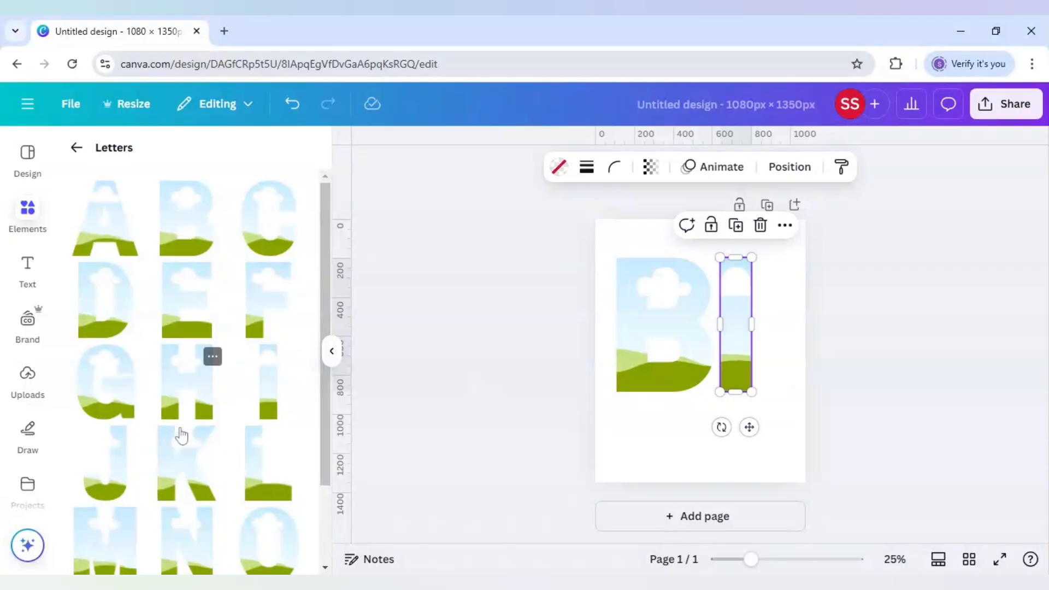
Step: Add the letter frames R and D and place them side by side directly below the B and I frames
scroll(189, 453, down, 2)
click(278, 525)
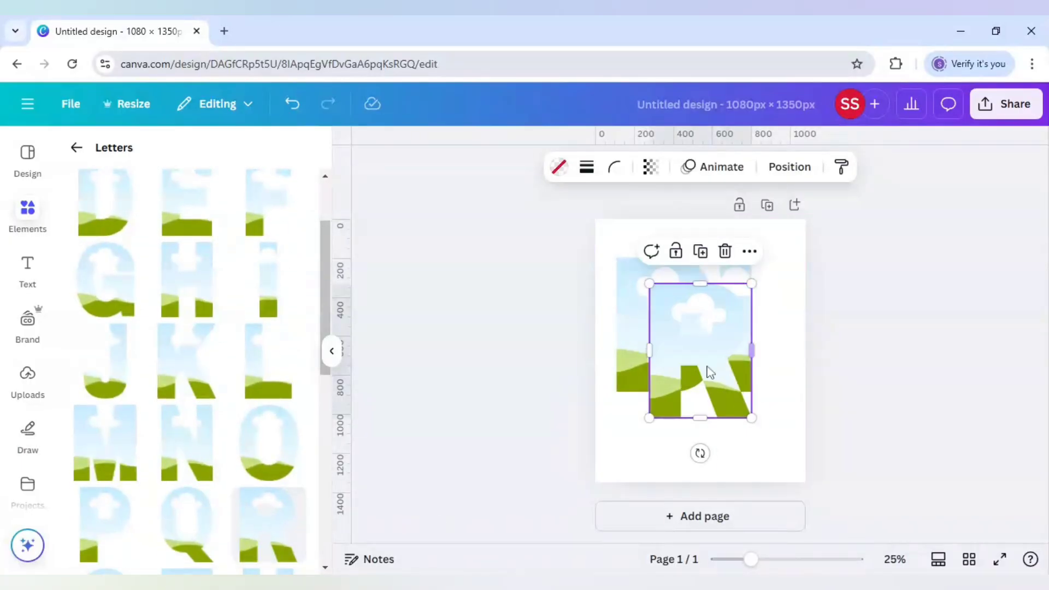
drag(709, 372, 677, 479)
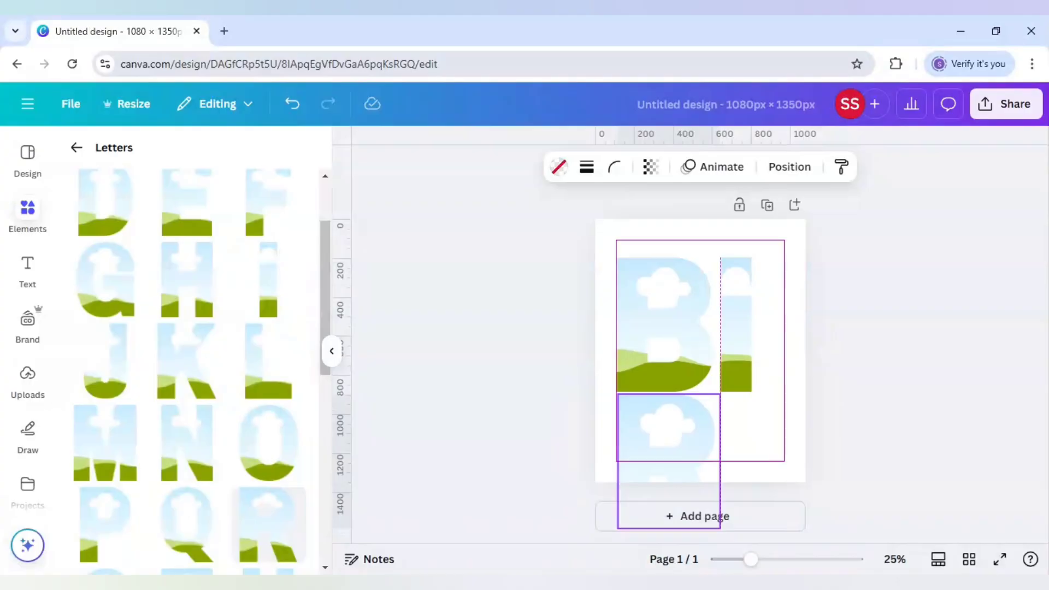
drag(677, 480, 676, 480)
scroll(211, 415, up, 2)
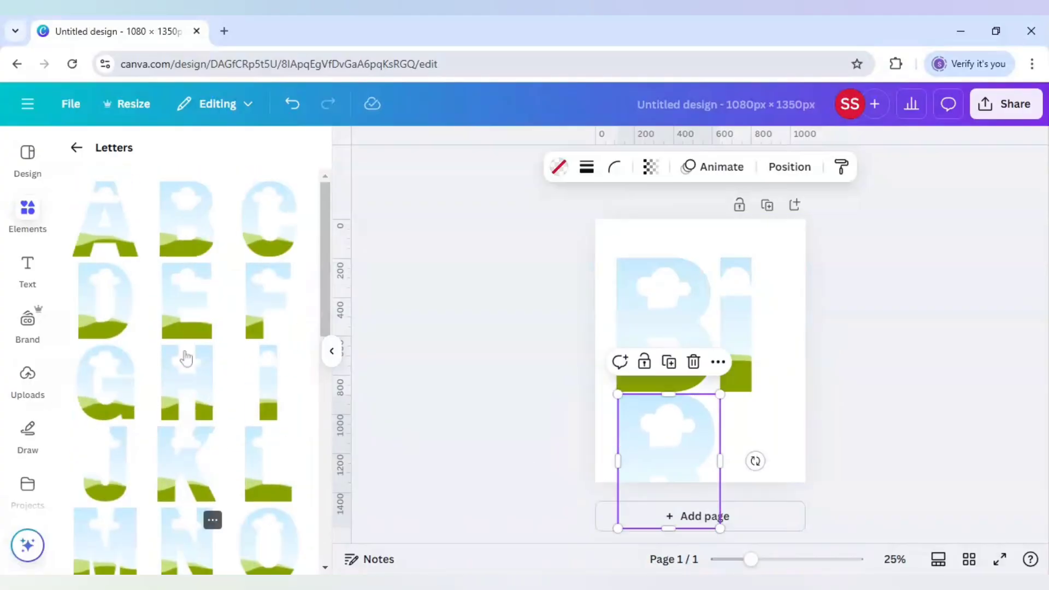
click(109, 306)
drag(689, 382, 753, 494)
Step: Scale all four letter frames down together to fit inside the page and centre them on it
click(687, 316)
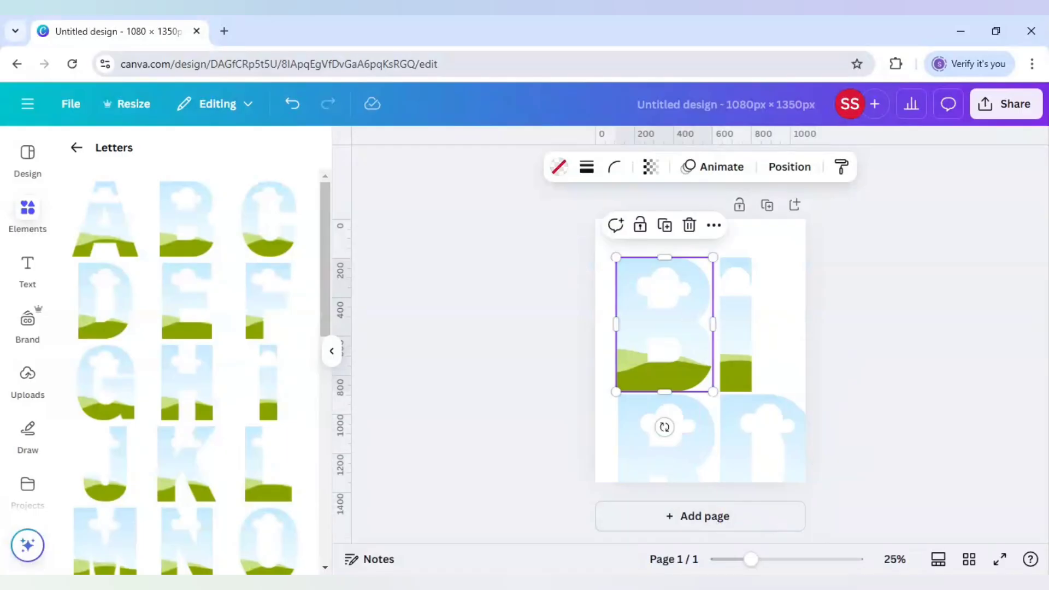
key(ctrl+a)
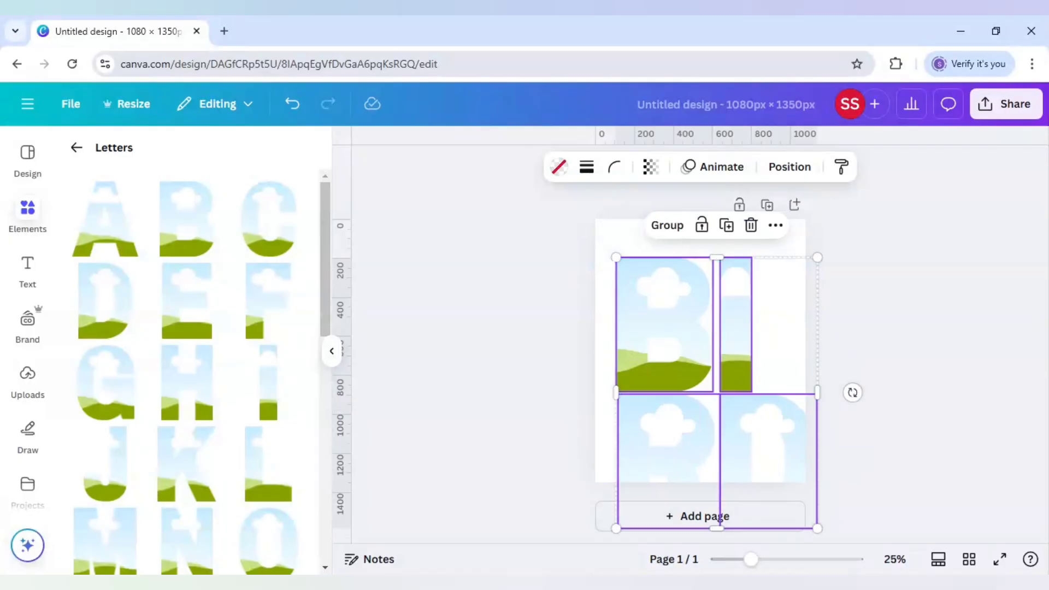
drag(802, 272, 782, 299)
drag(735, 379, 734, 324)
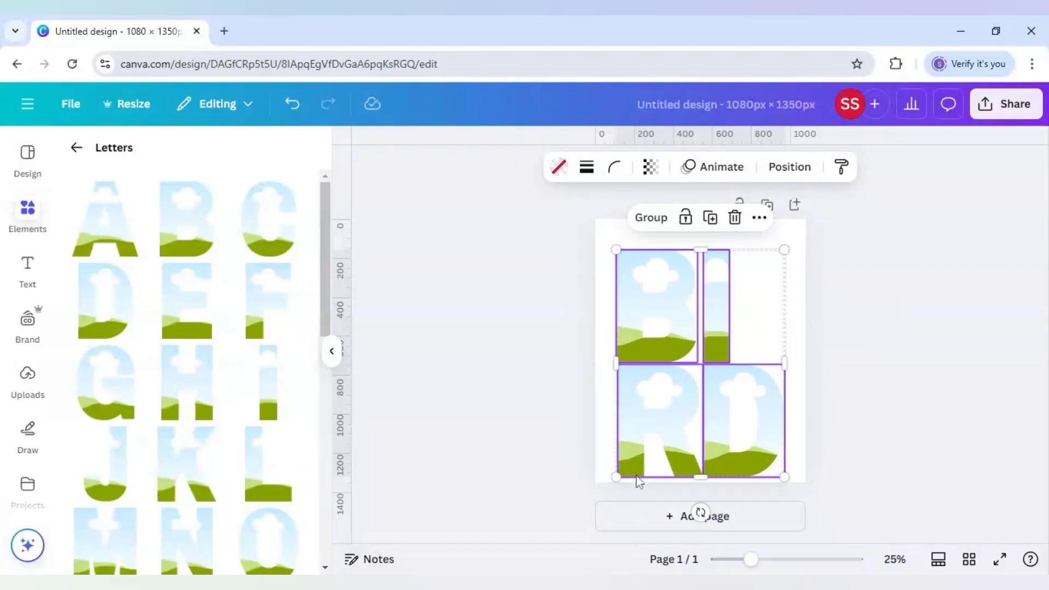
drag(633, 465, 634, 452)
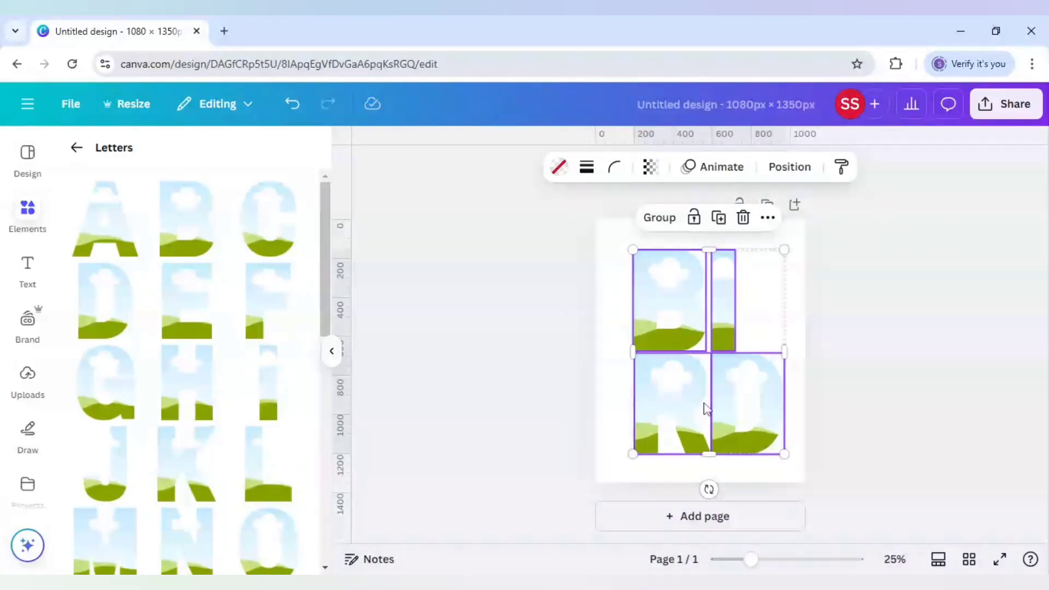
drag(687, 399, 695, 409)
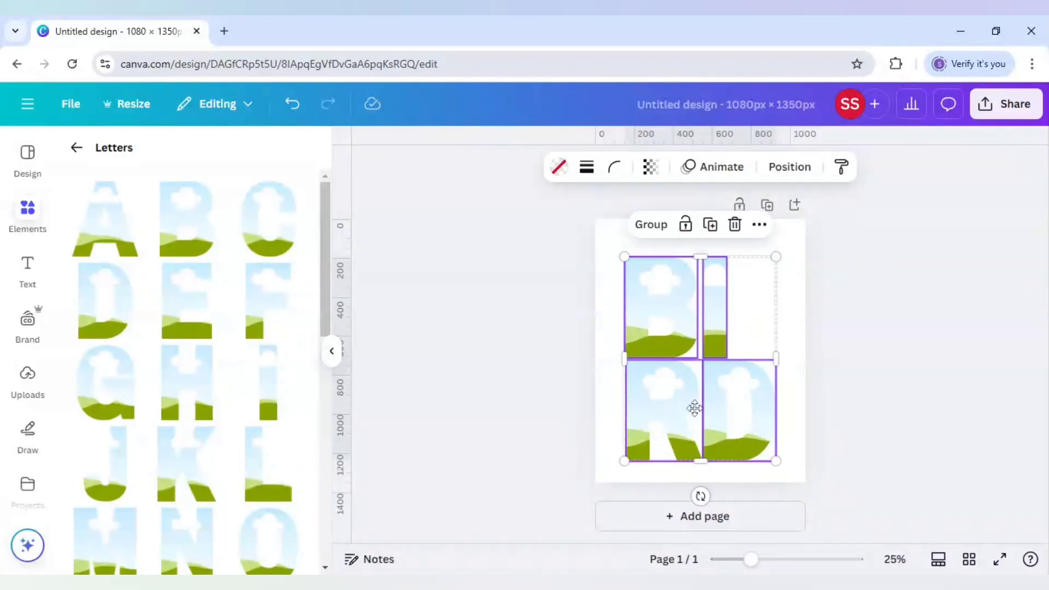
click(859, 416)
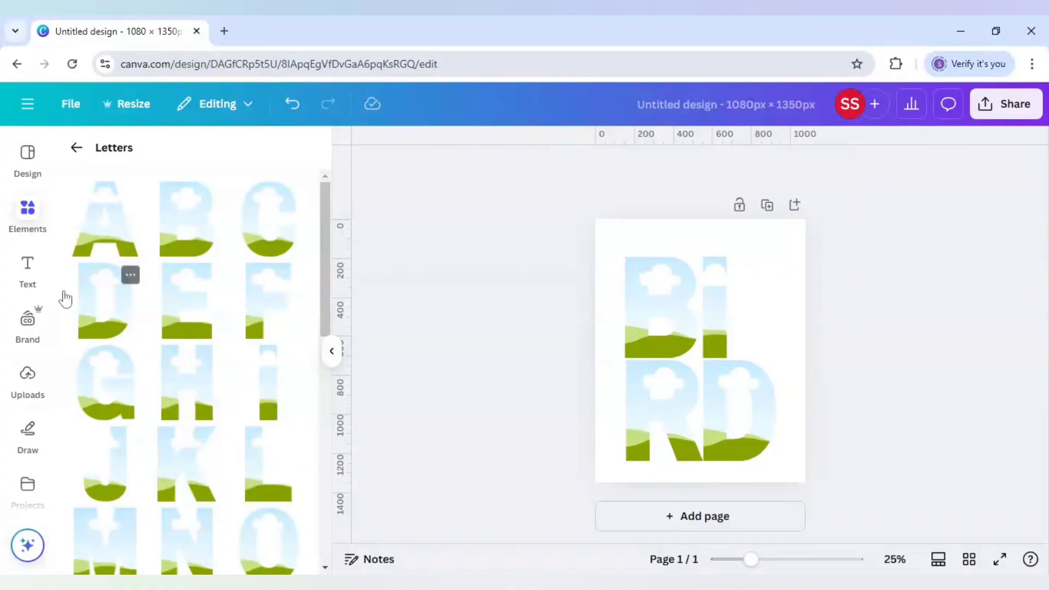
Step: Leave the letter frames collection and search the elements library for "kingfisher"
click(77, 151)
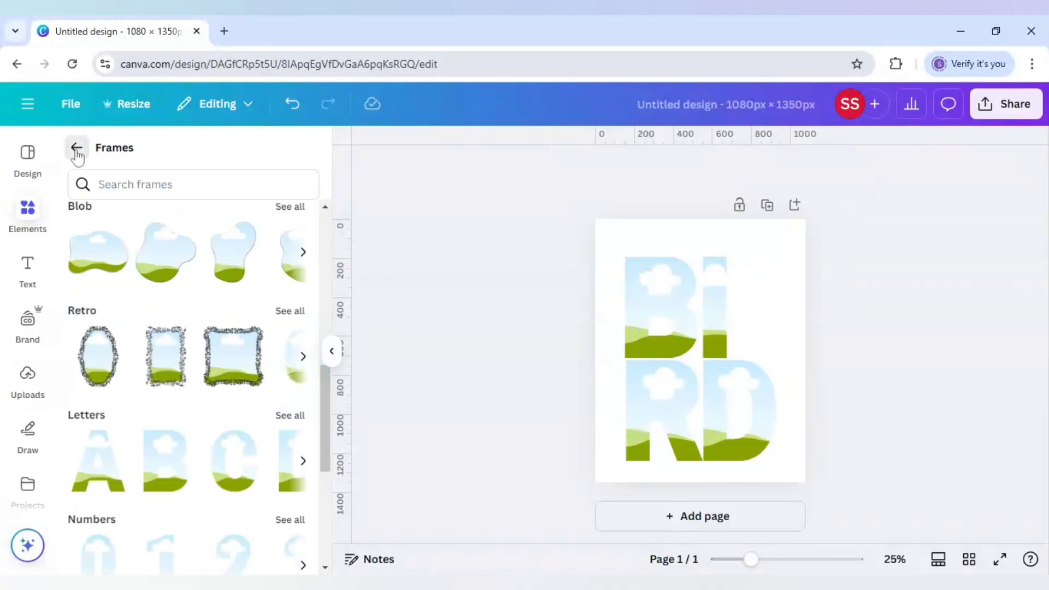
click(77, 151)
click(77, 155)
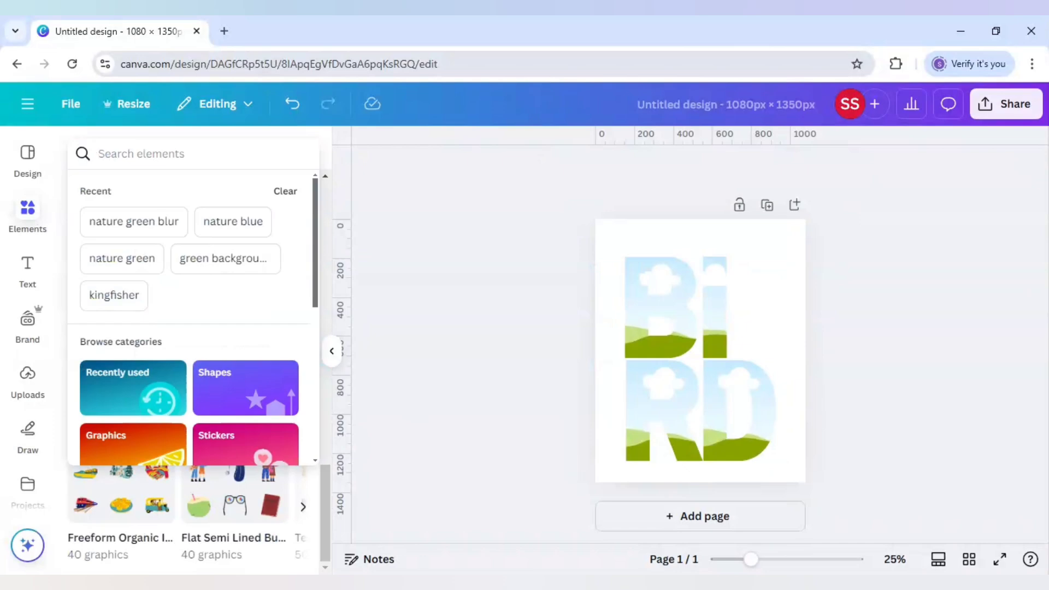
text(kingfisher)
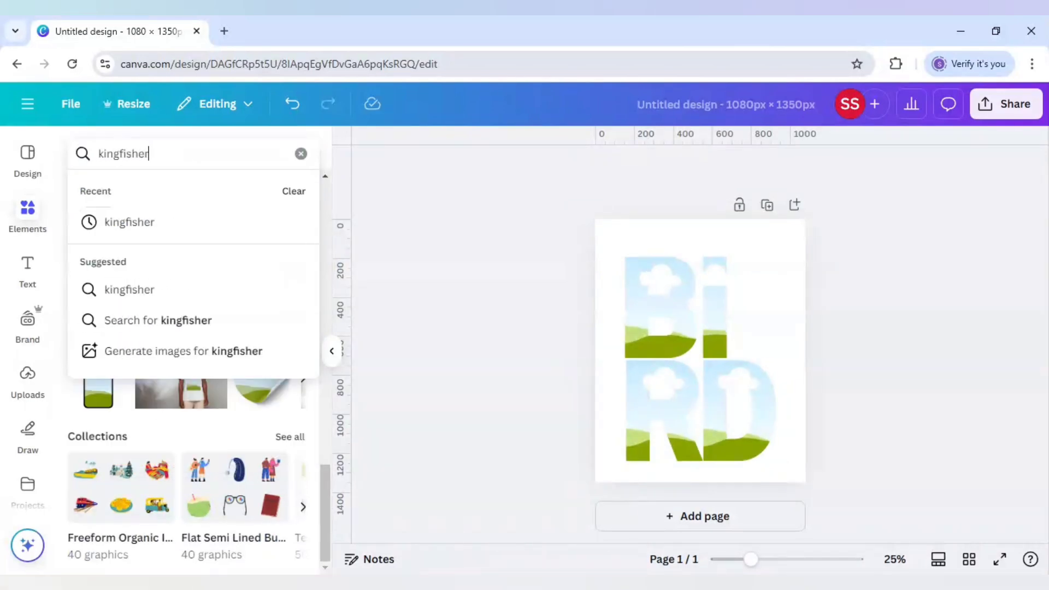
key(Return)
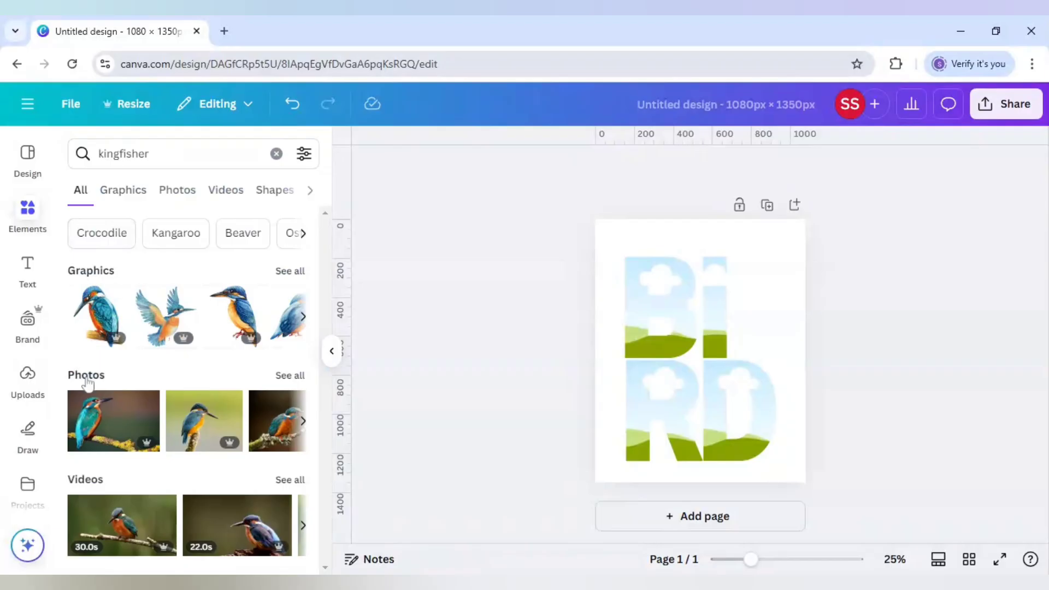
Step: Add the photo of a kingfisher perched on a branch against a grey background and flip it horizontally
click(298, 376)
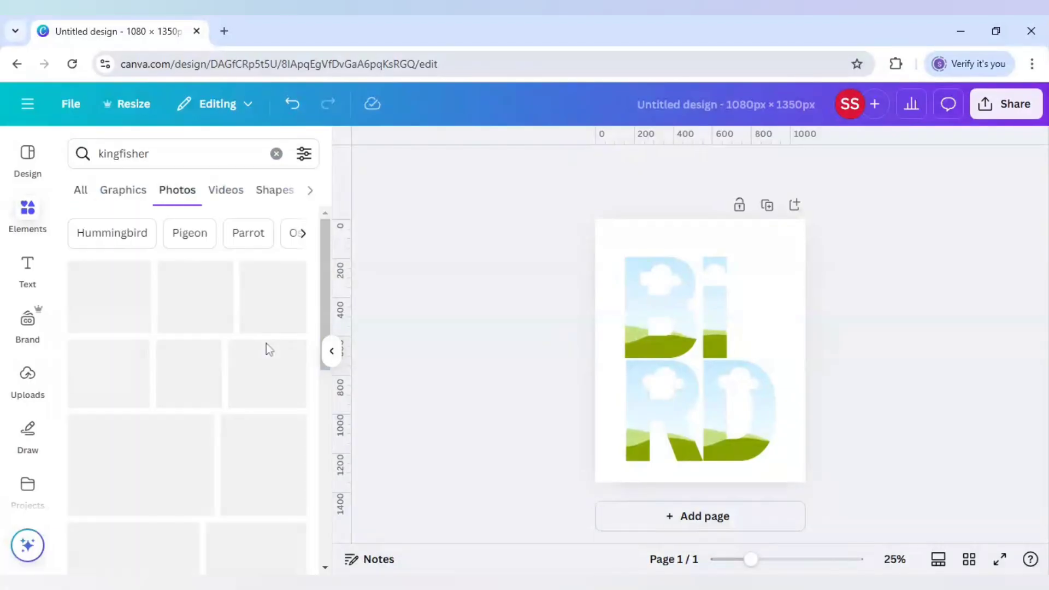
scroll(235, 363, down, 10)
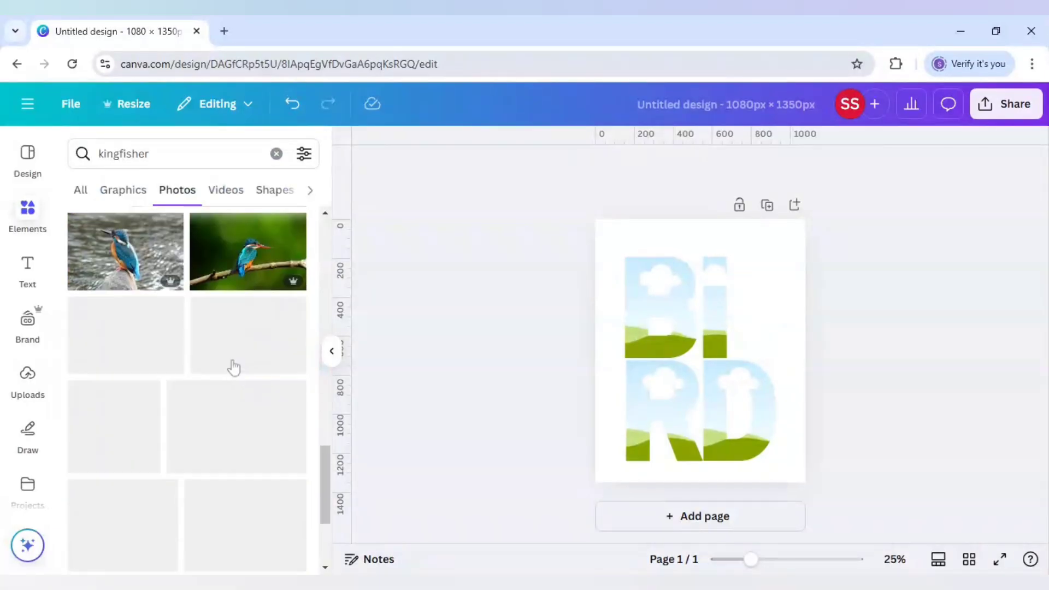
scroll(235, 365, down, 10)
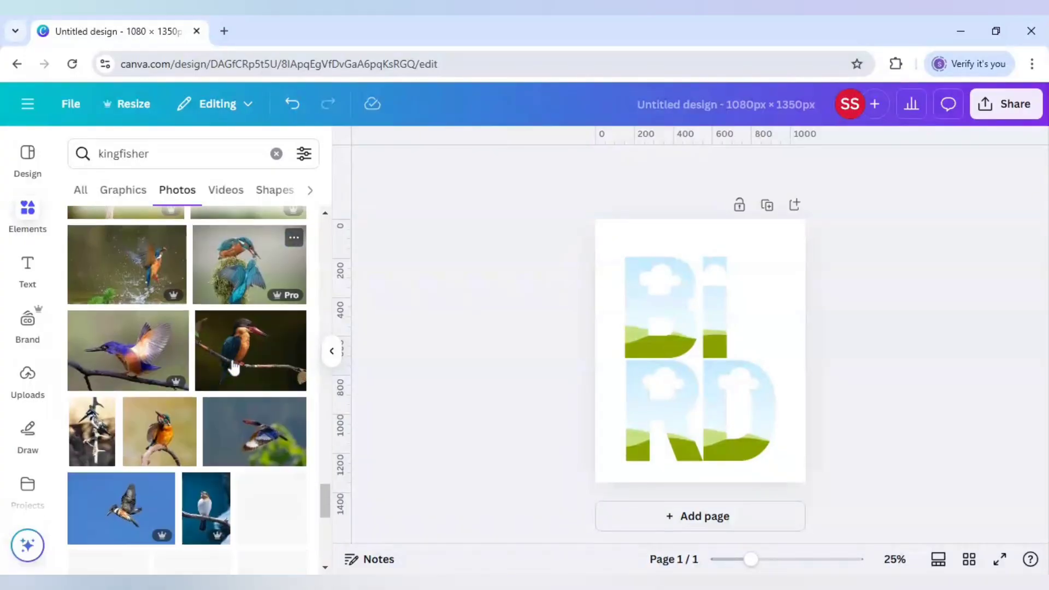
scroll(234, 363, down, 8)
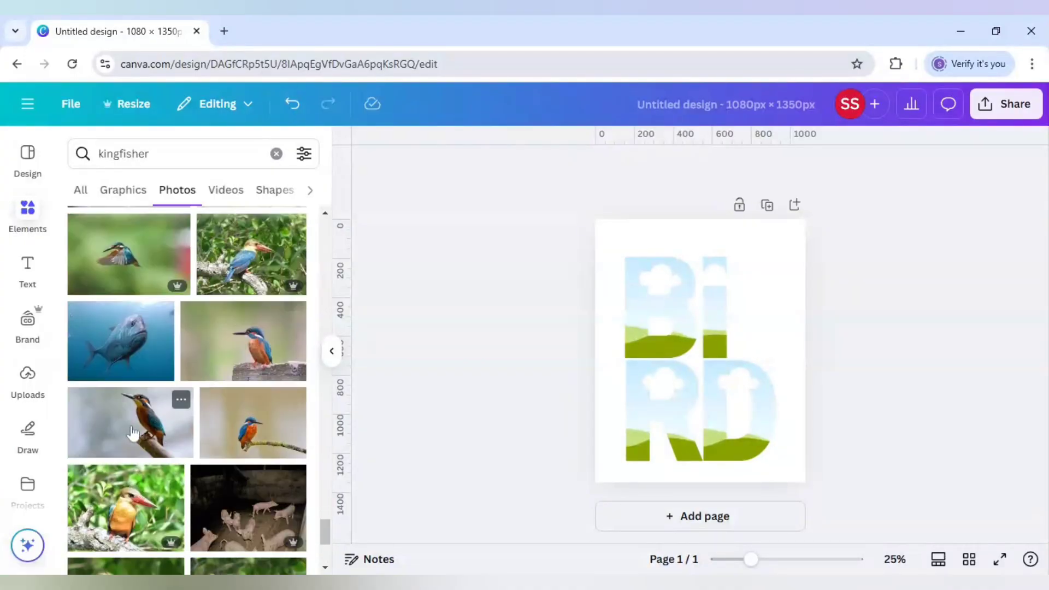
click(133, 433)
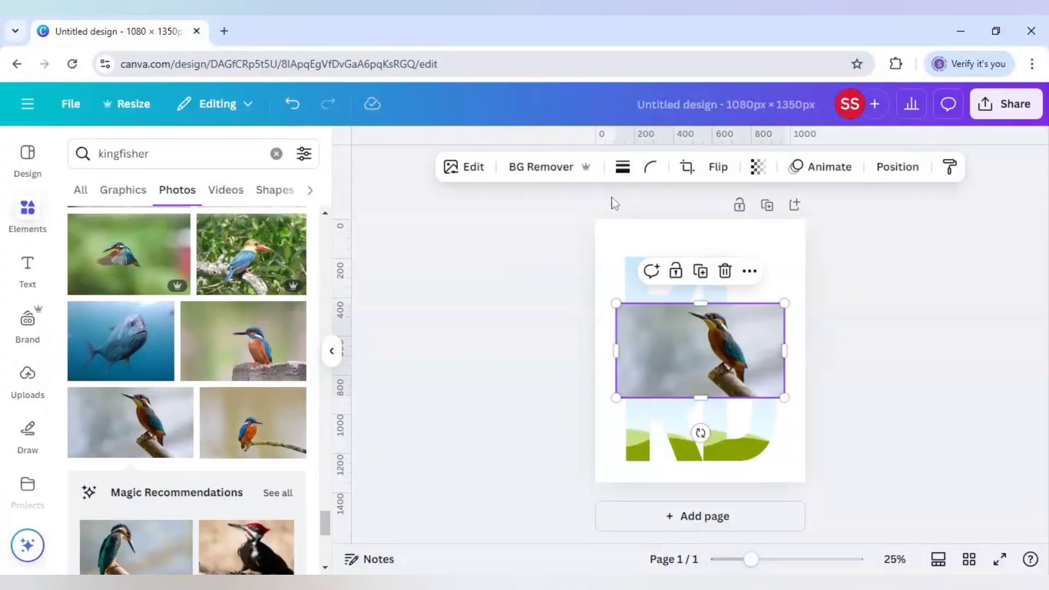
click(716, 167)
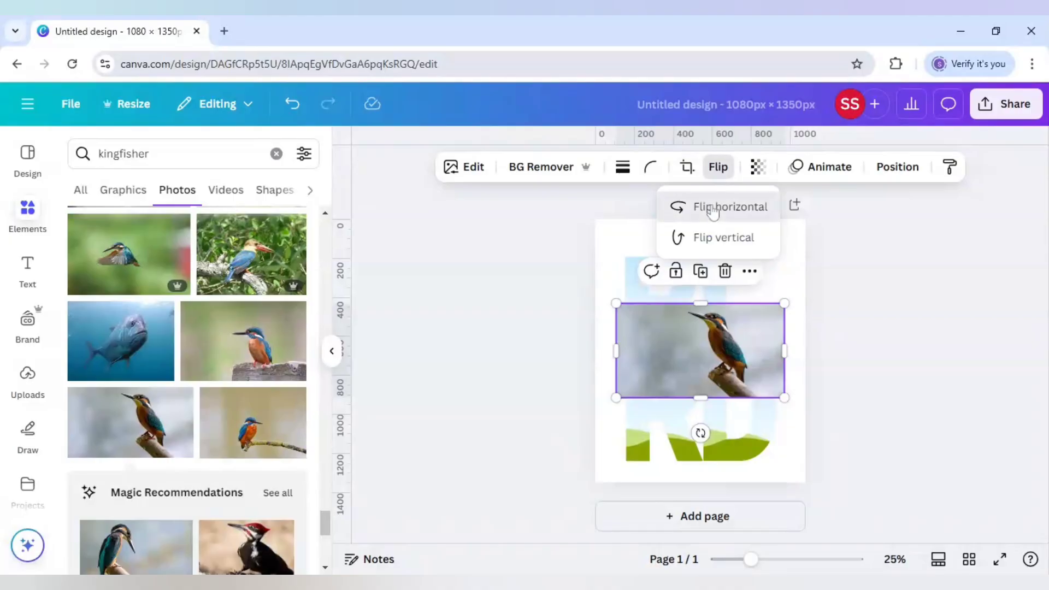
click(697, 206)
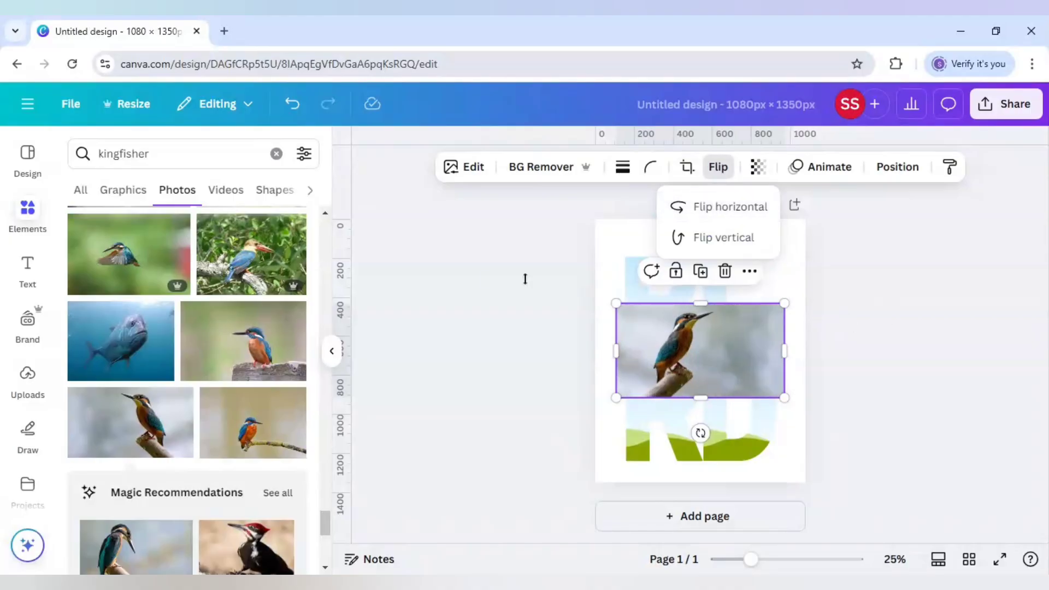
Step: Open the image adjustments for the kingfisher photo and set its brightness to 8
click(473, 174)
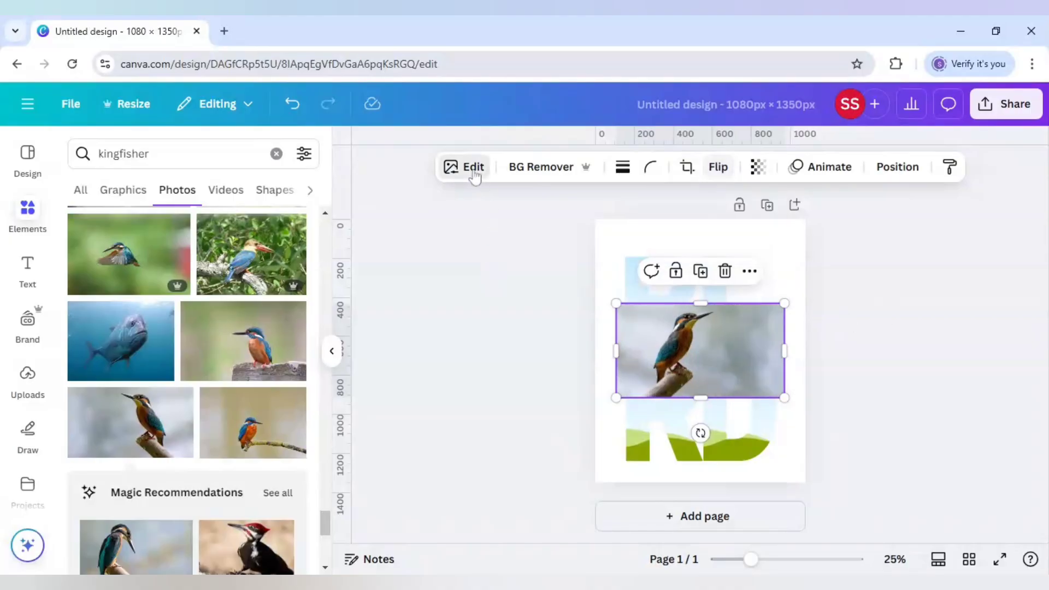
click(473, 169)
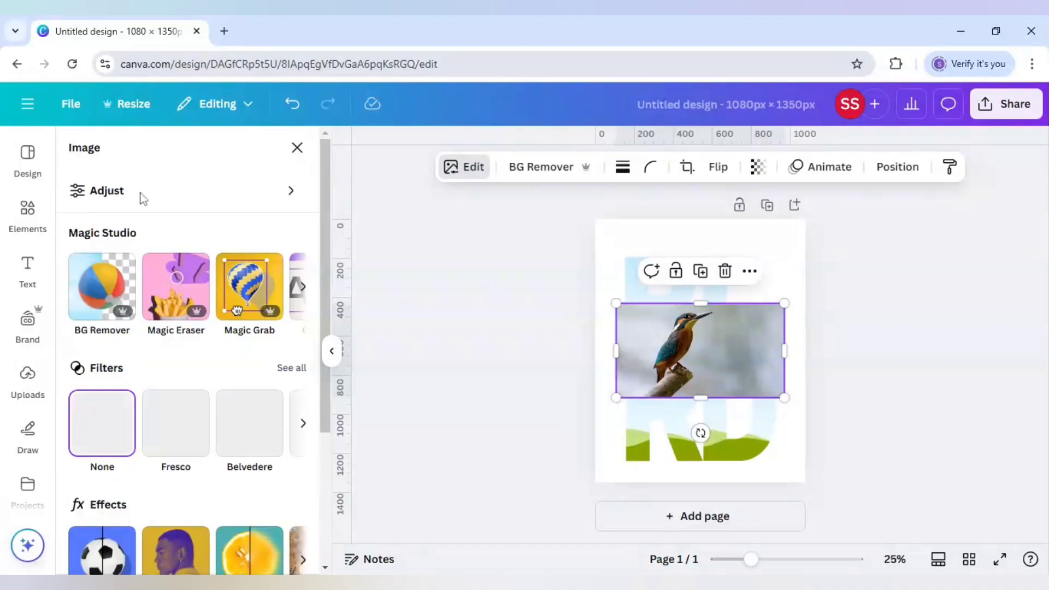
click(204, 204)
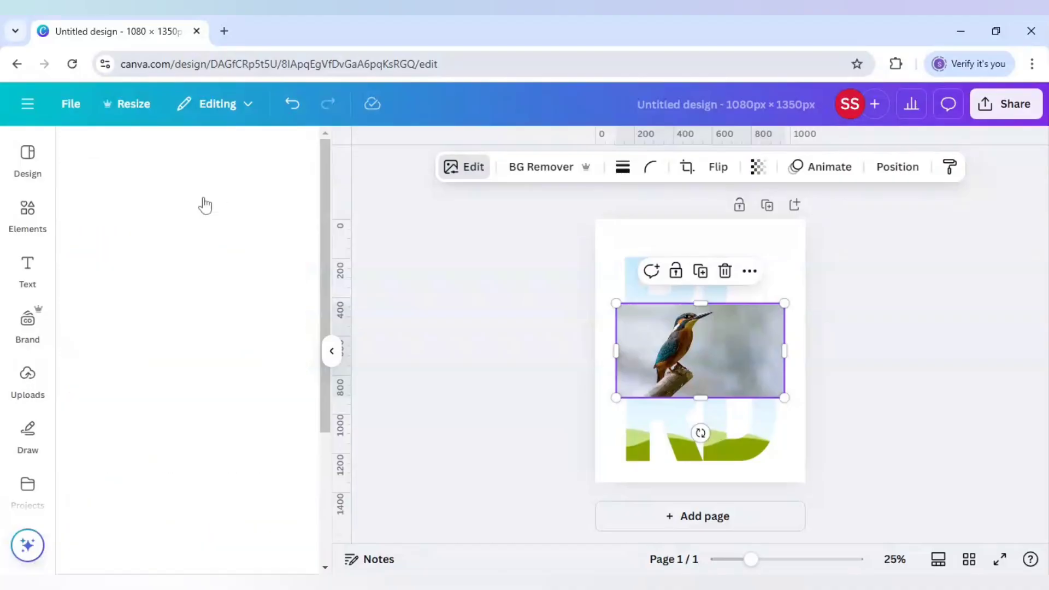
scroll(206, 335, down, 3)
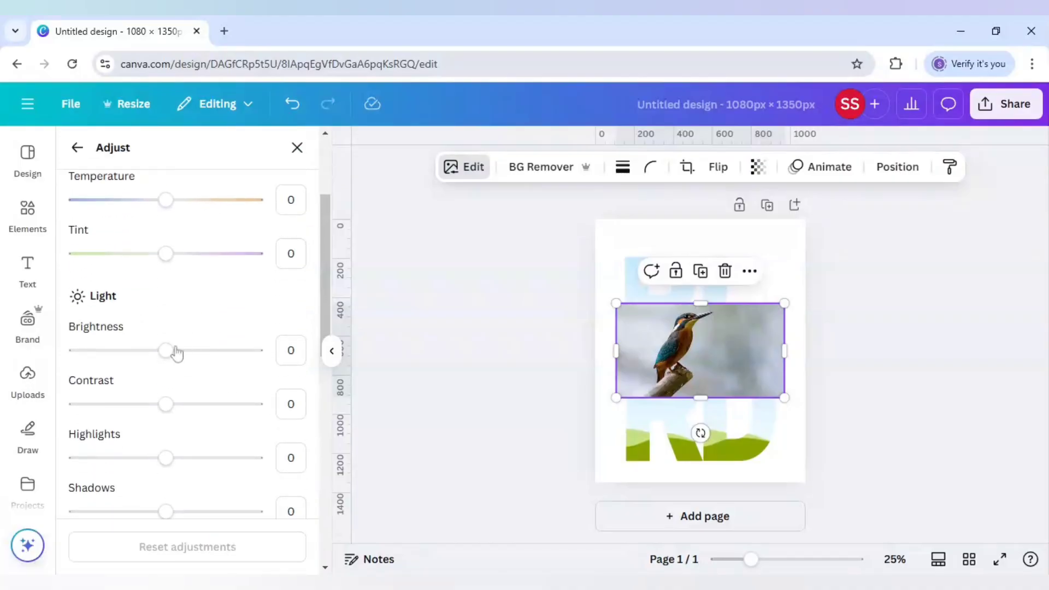
drag(165, 351, 193, 354)
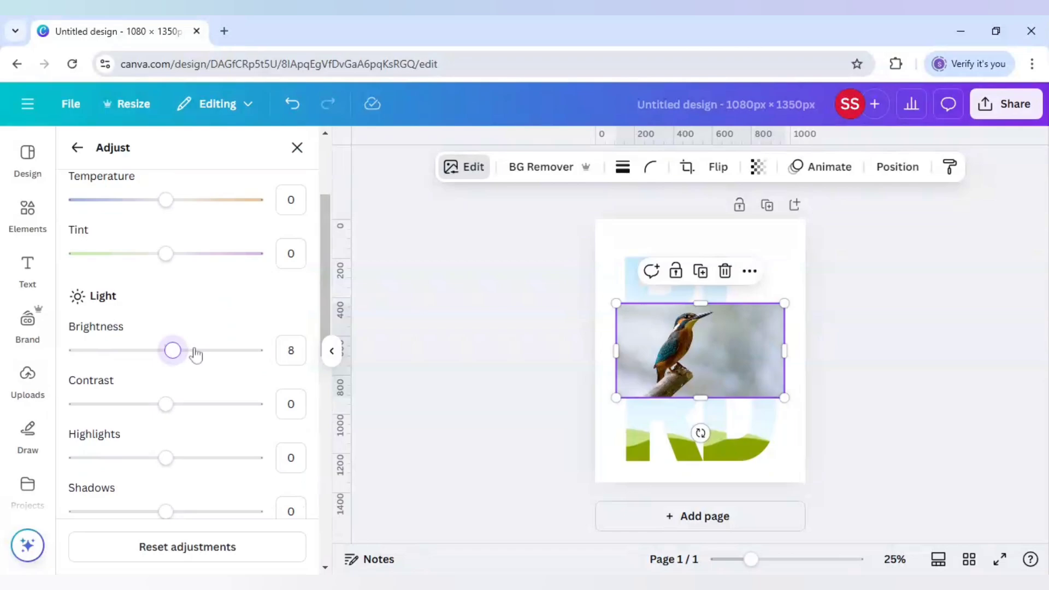
Step: Set the kingfisher photo's brightness to 30 and its vibrance to 20
drag(195, 356, 193, 350)
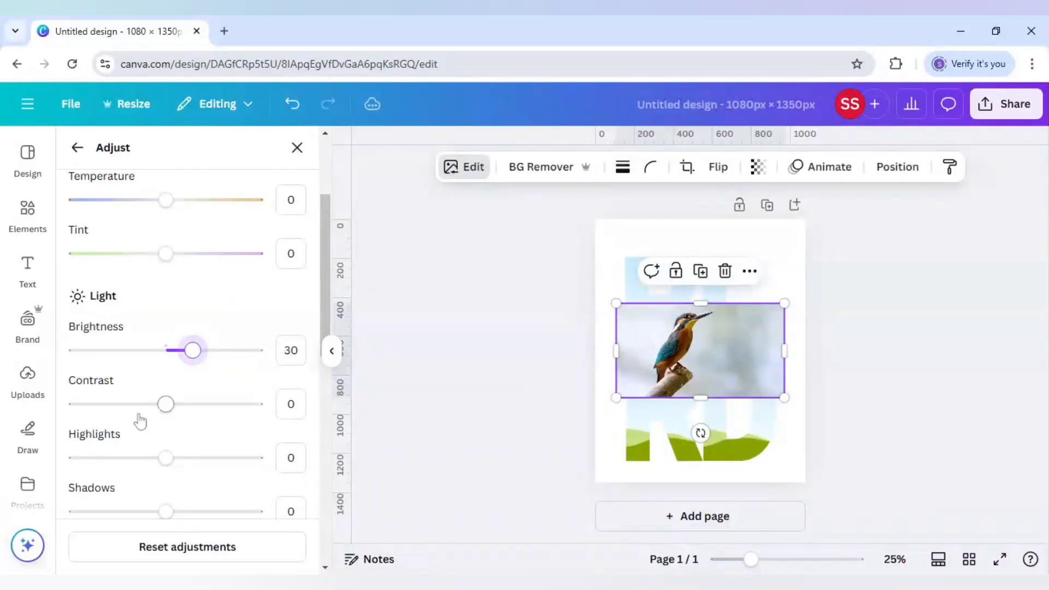
scroll(140, 421, down, 6)
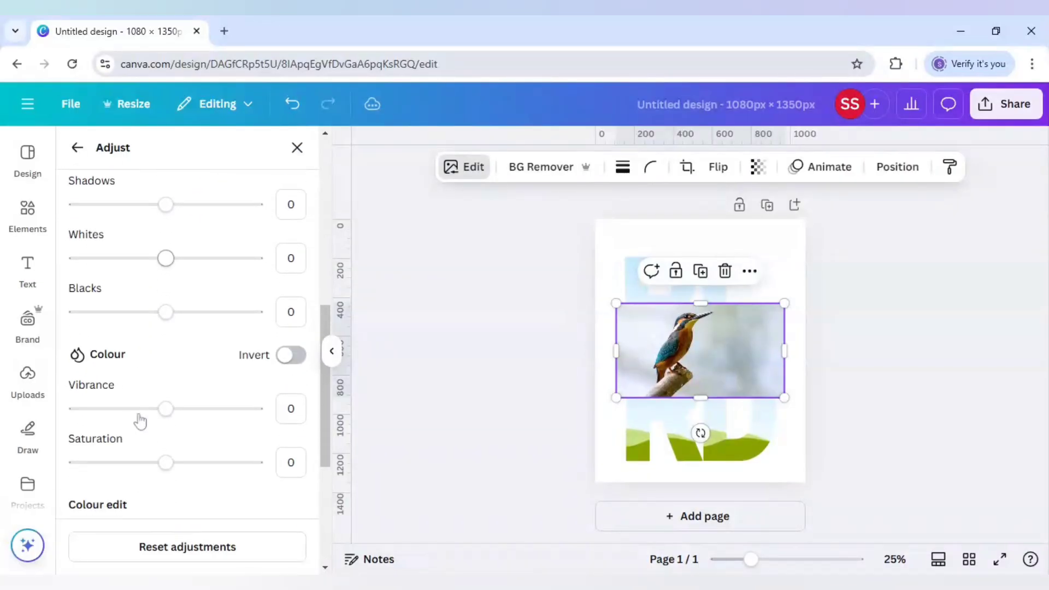
scroll(141, 421, down, 1)
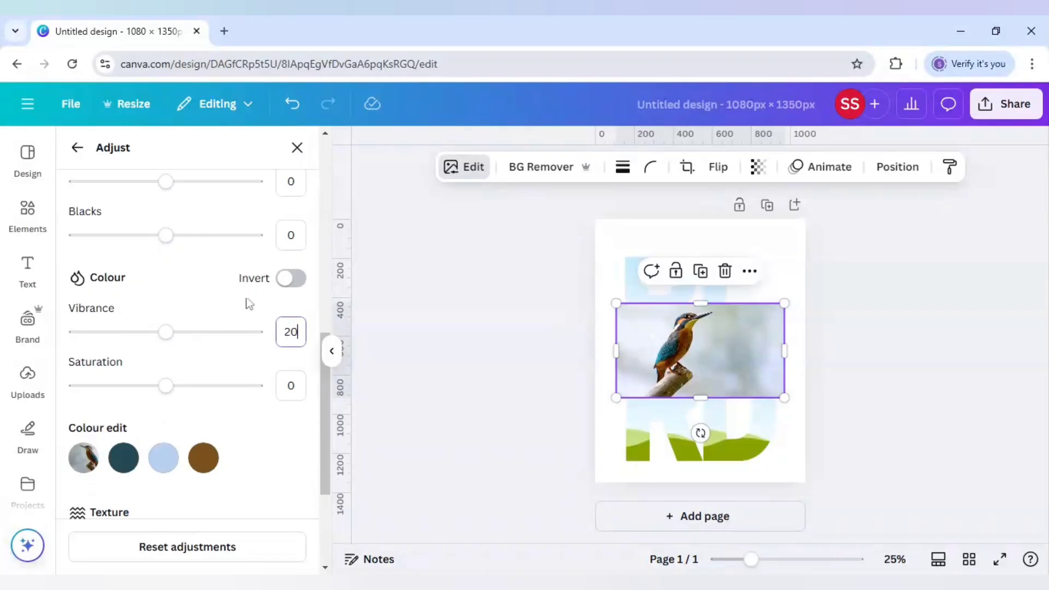
key(Return)
Step: Set the clarity of the kingfisher photo to 20 in the texture adjustments
scroll(251, 432, down, 3)
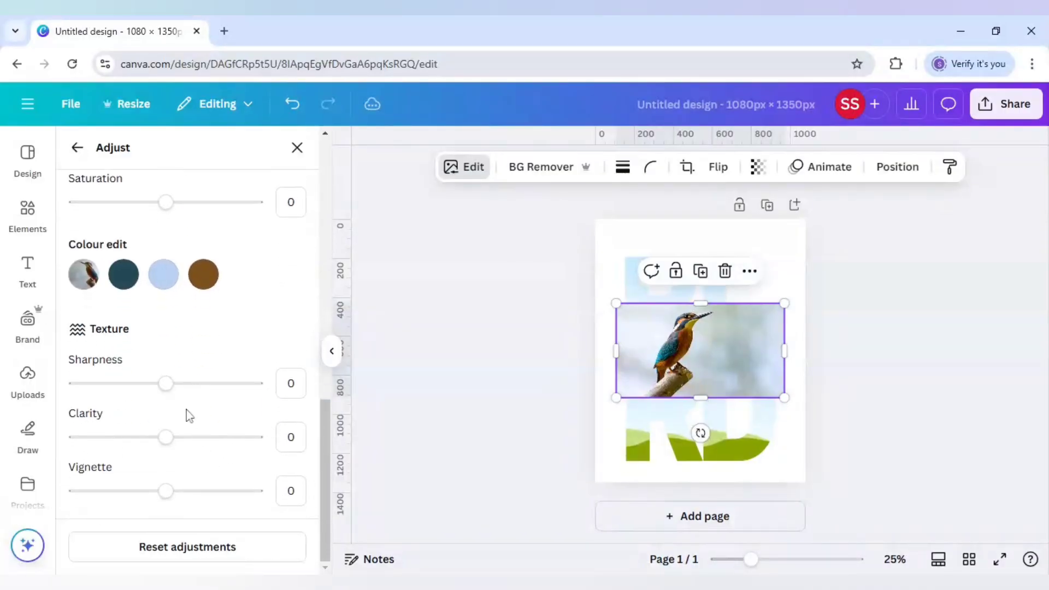
click(291, 438)
key(Return)
Step: Duplicate the adjusted kingfisher photo and place copies inside the D, R and B letter frames
click(701, 271)
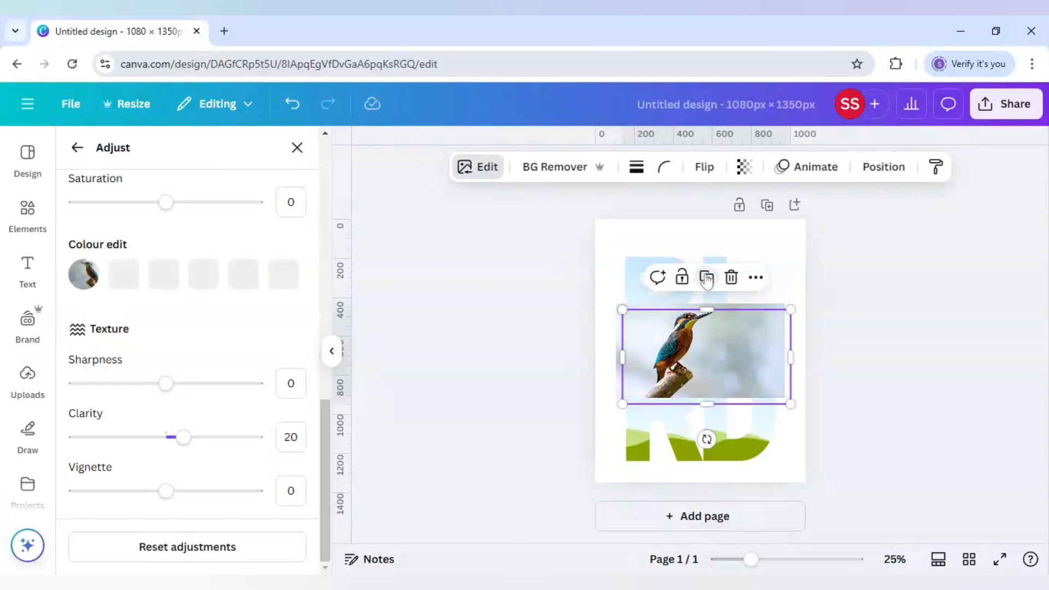
click(705, 275)
drag(712, 362, 722, 428)
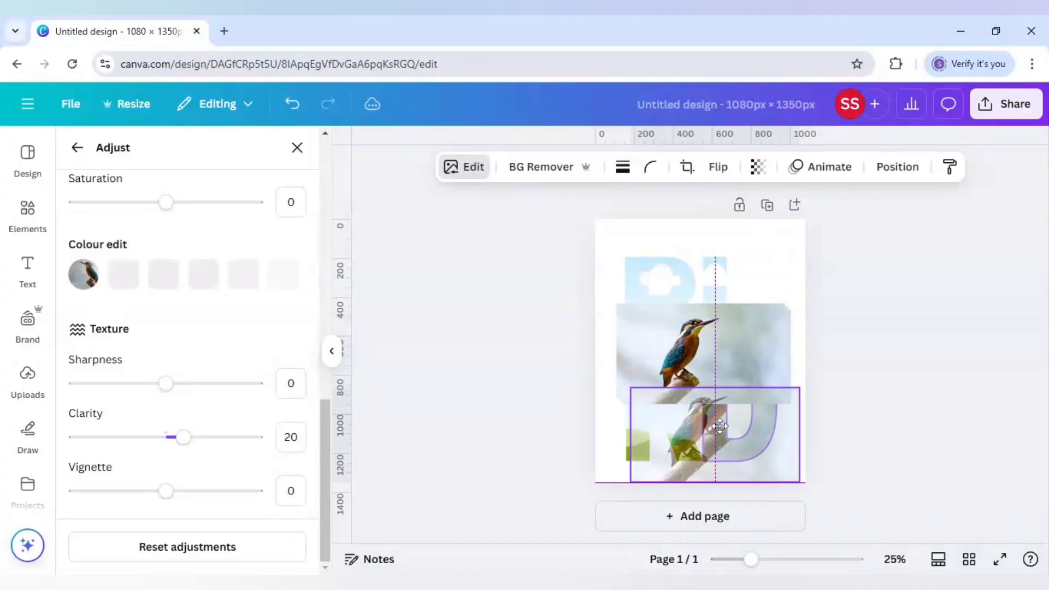
click(677, 370)
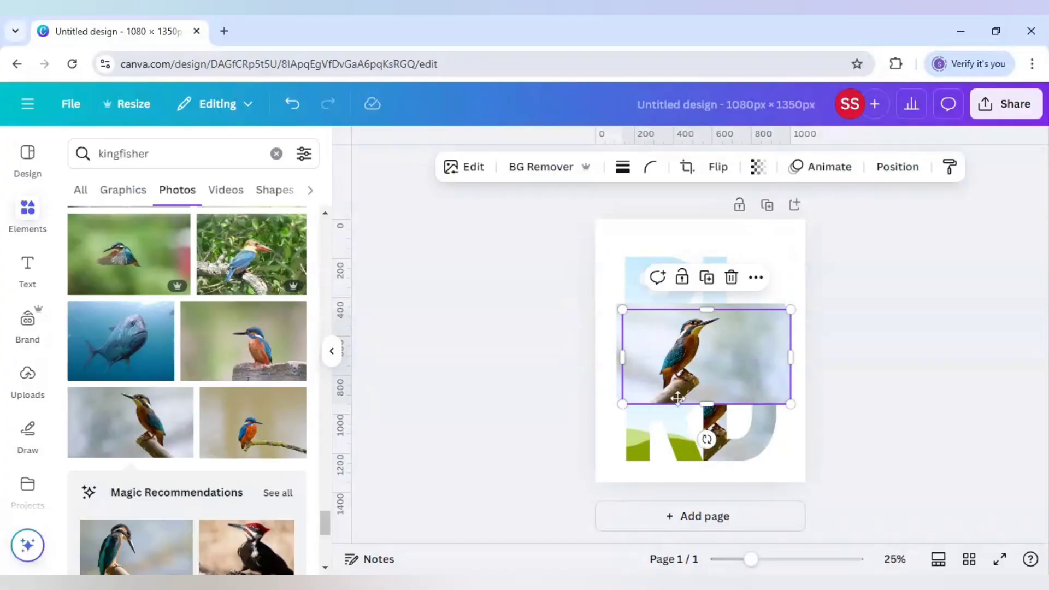
drag(677, 391, 661, 426)
drag(677, 371, 725, 326)
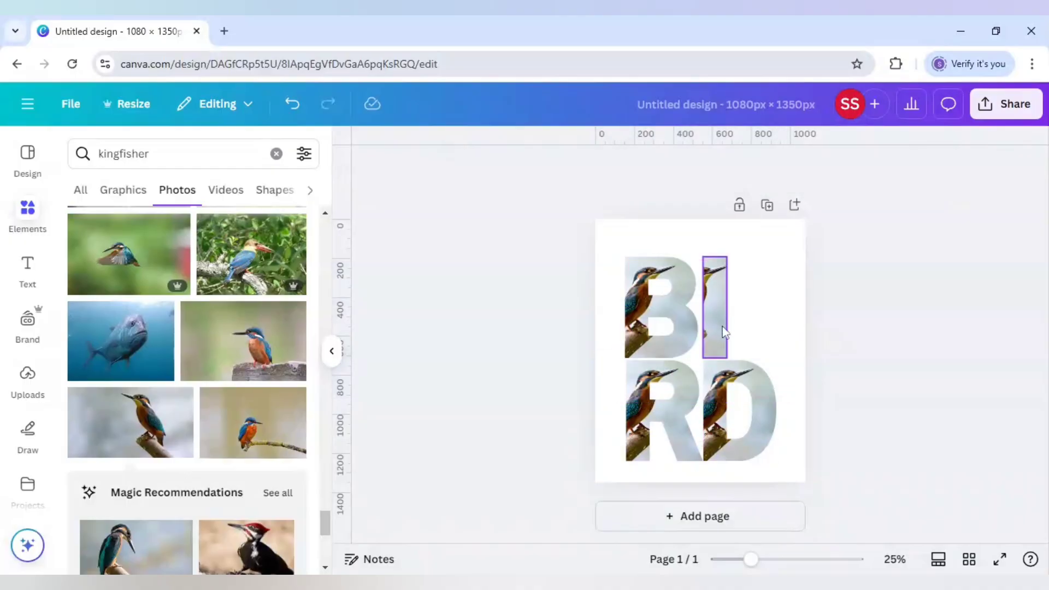
click(717, 314)
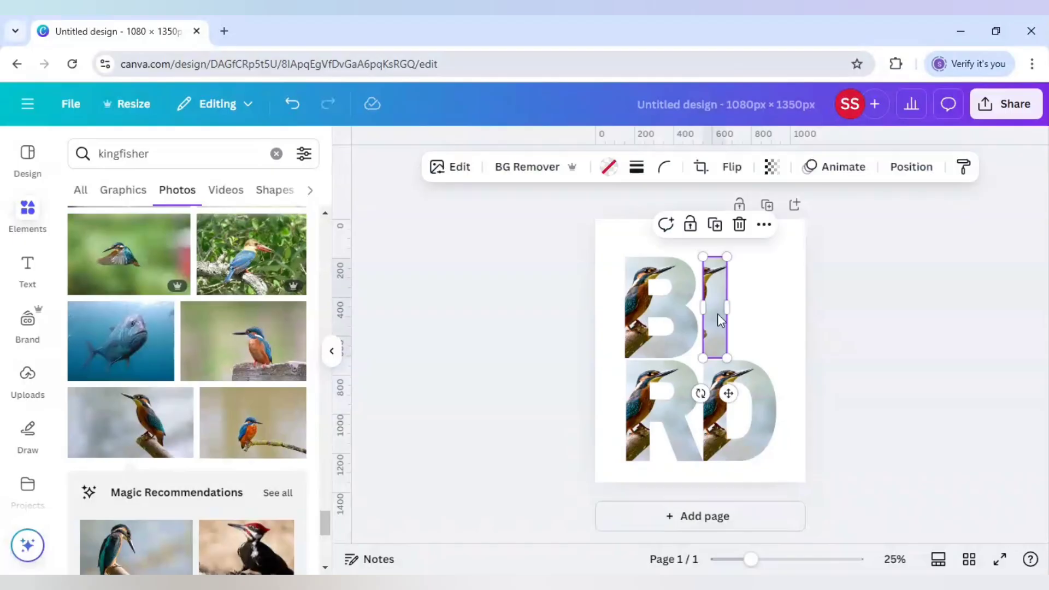
click(294, 104)
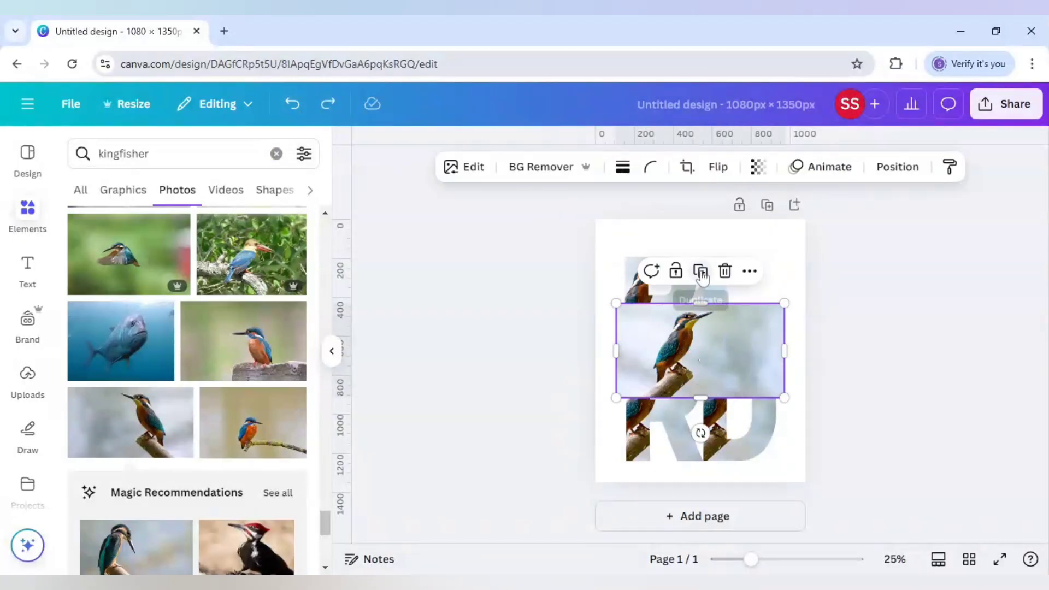
Step: Duplicate the kingfisher photo, add a second page and move the copy onto it
click(701, 271)
drag(704, 346, 738, 436)
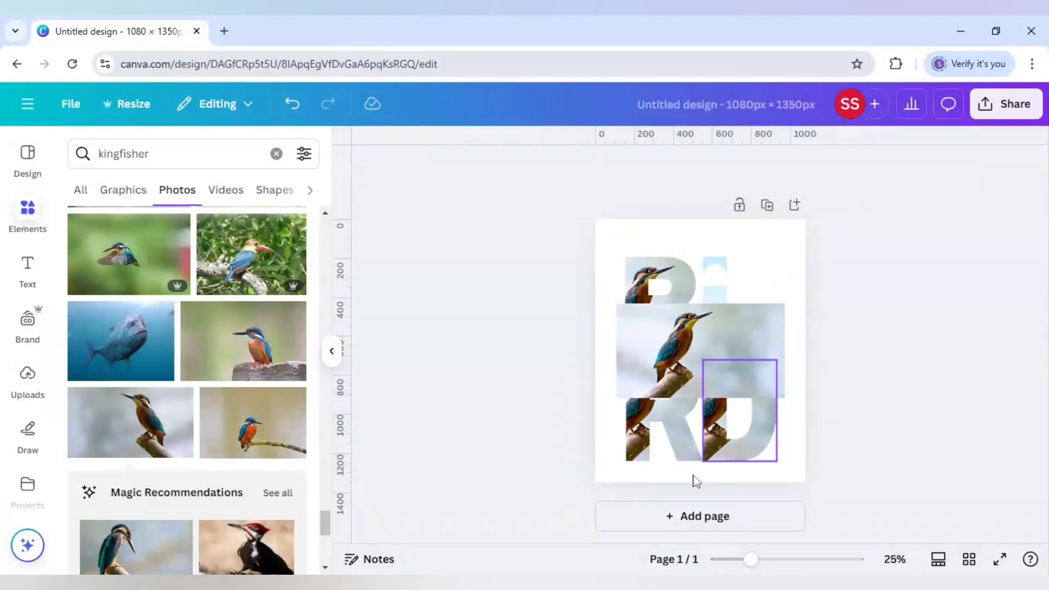
click(696, 514)
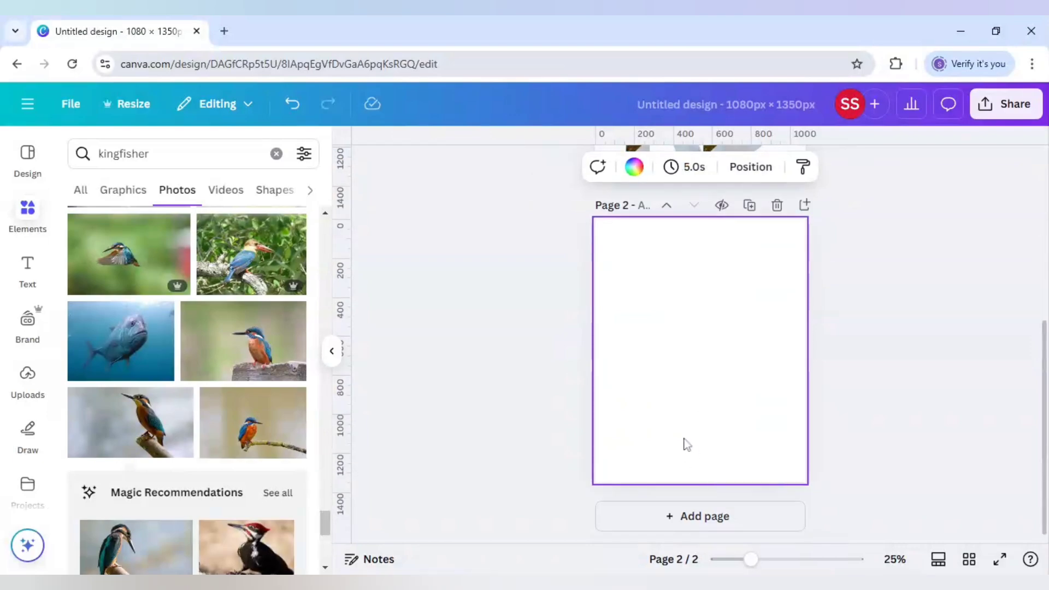
key(ctrl+v)
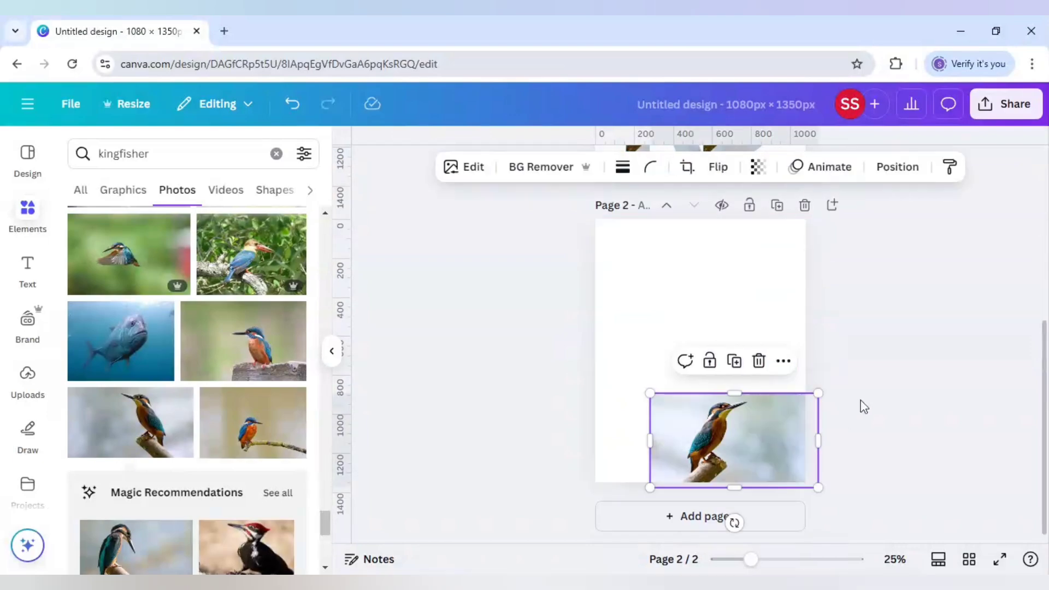
click(873, 389)
Step: Place the kingfisher photo remaining on page 1 inside the I letter frame
scroll(873, 389, up, 5)
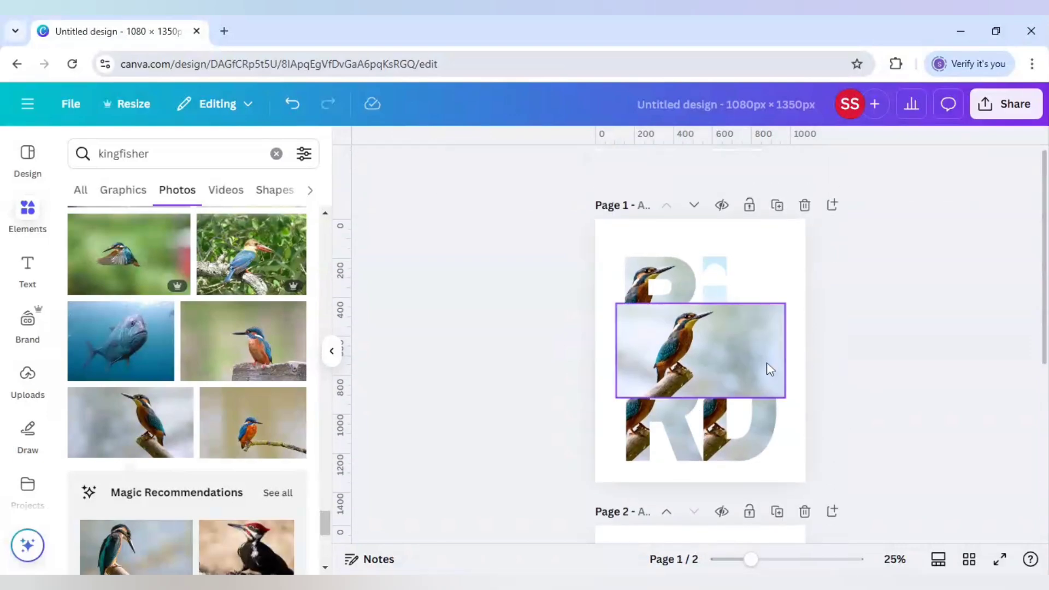
click(726, 356)
drag(726, 355, 721, 312)
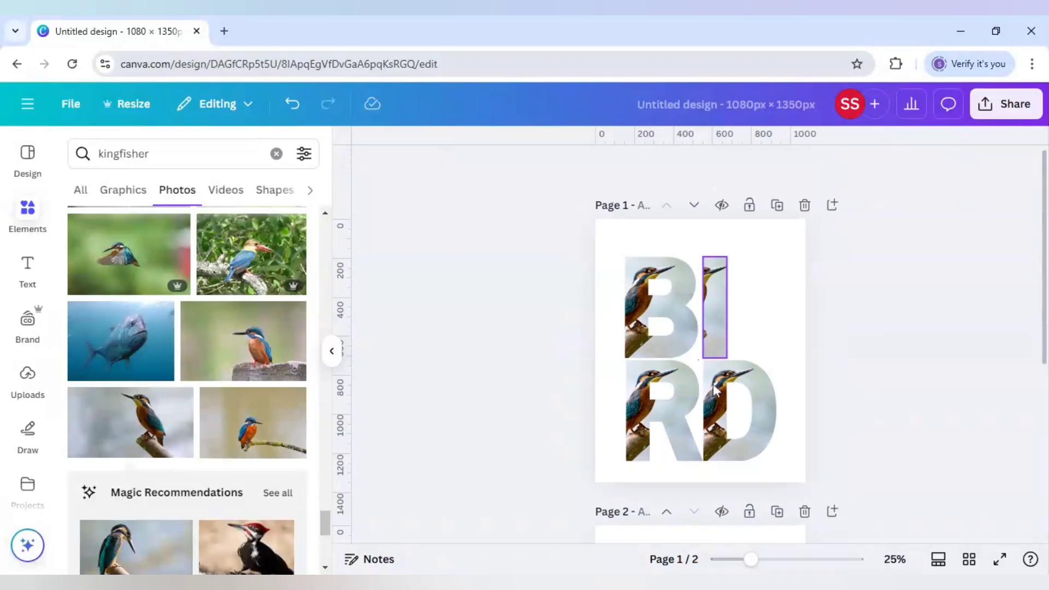
Step: Enlarge the photo inside the R frame to span all four letters and set horizontal guides along its upper and lower edges
click(650, 421)
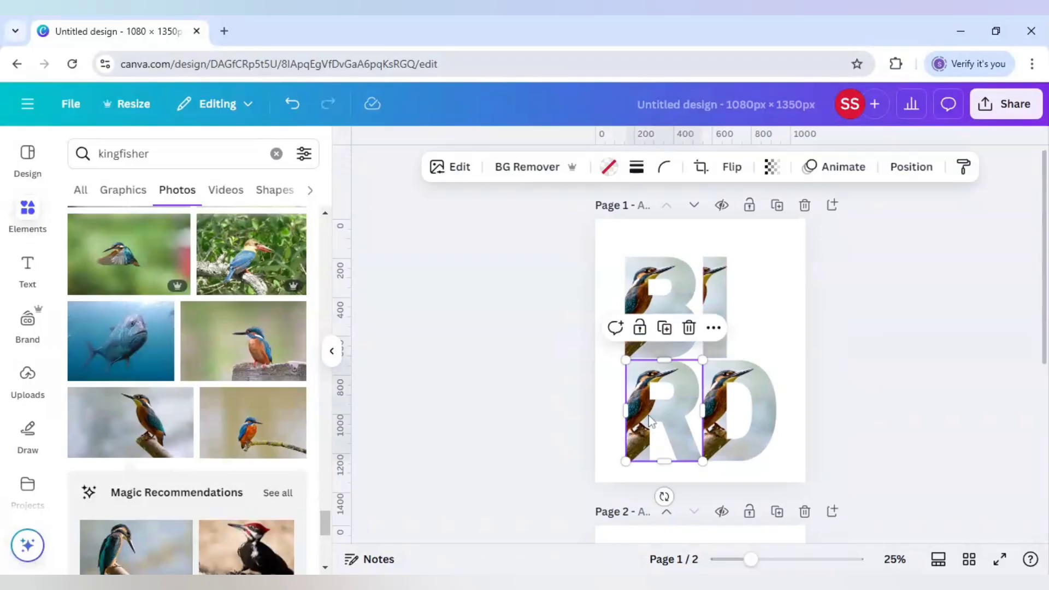
double_click(651, 421)
drag(779, 351, 963, 242)
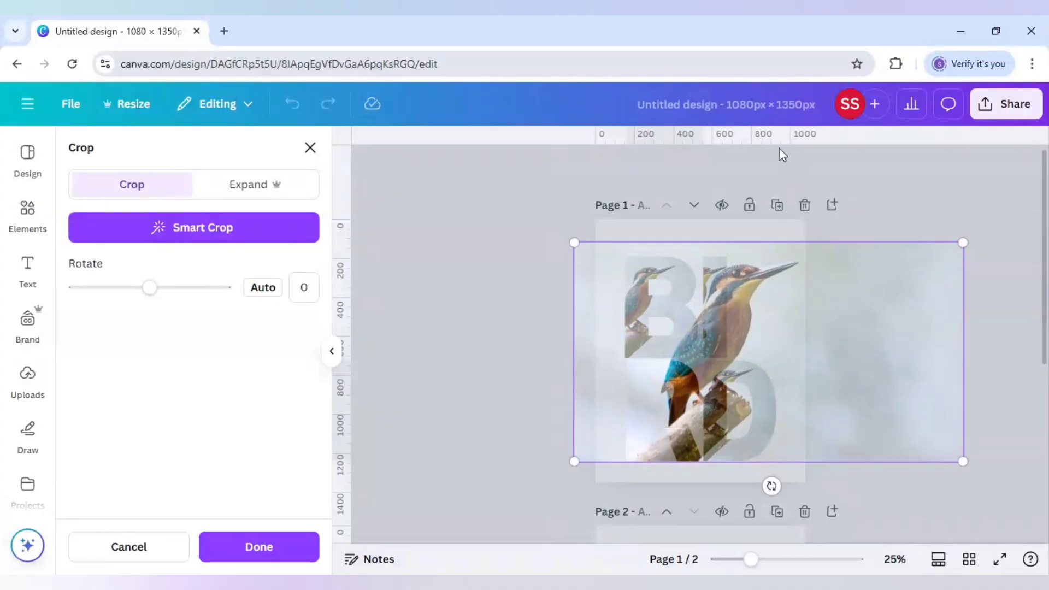
mouse_move(775, 143)
mouse_down()
mouse_move(769, 246)
mouse_move(766, 207)
mouse_up()
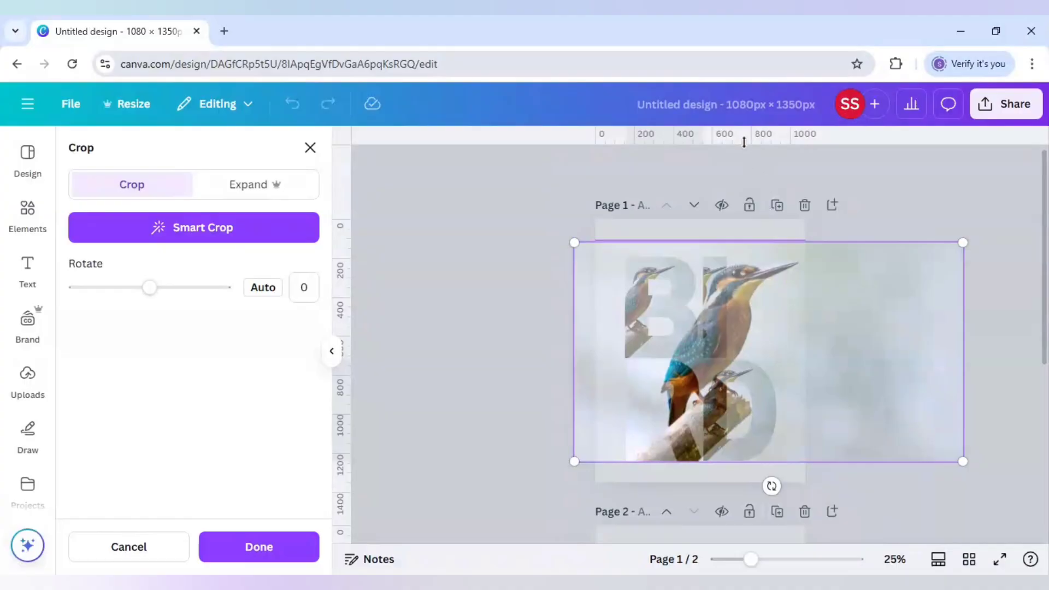
drag(744, 142, 727, 463)
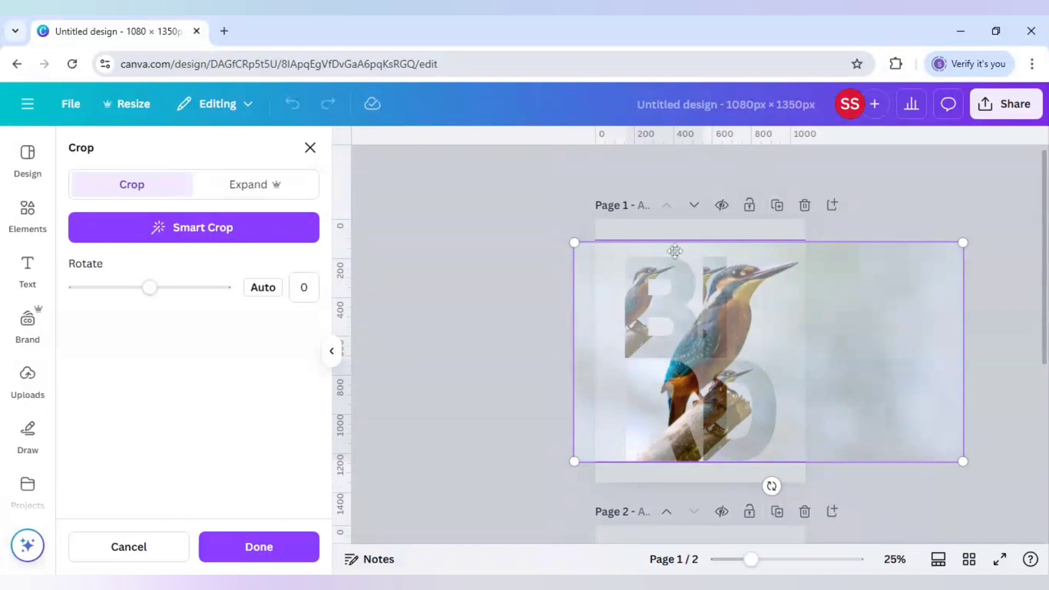
Step: Enlarge the photo inside the D frame to the height between the guides and shift it to continue the R frame's bird image
double_click(727, 379)
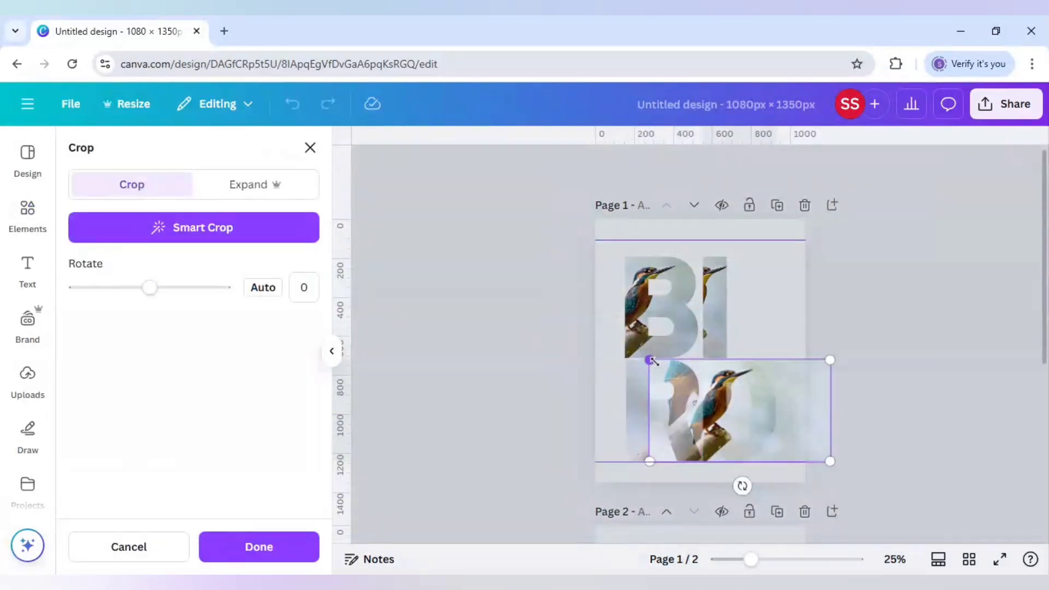
drag(649, 360, 465, 210)
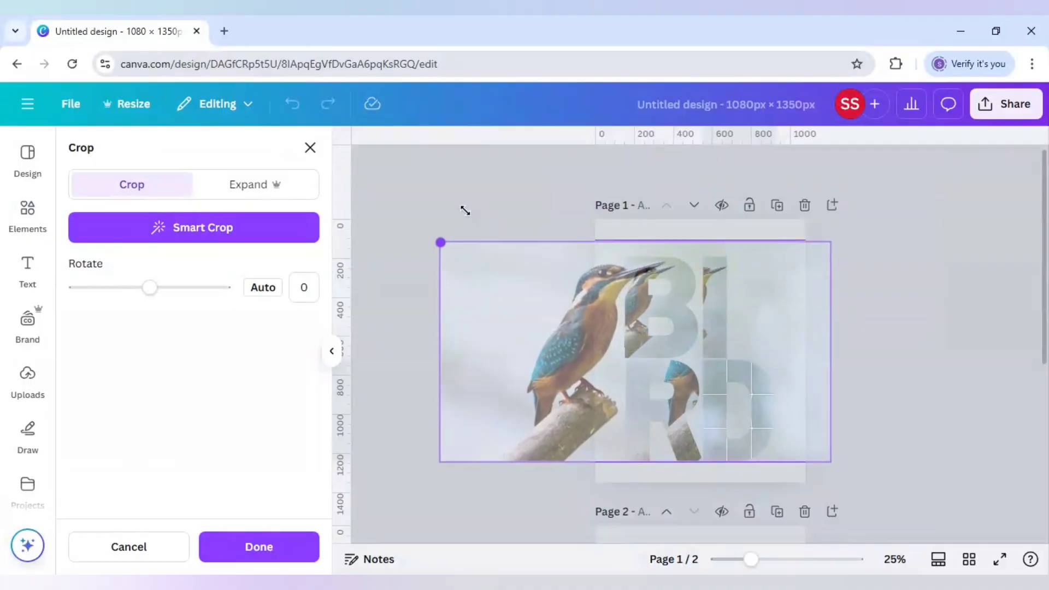
drag(592, 344, 706, 343)
click(533, 214)
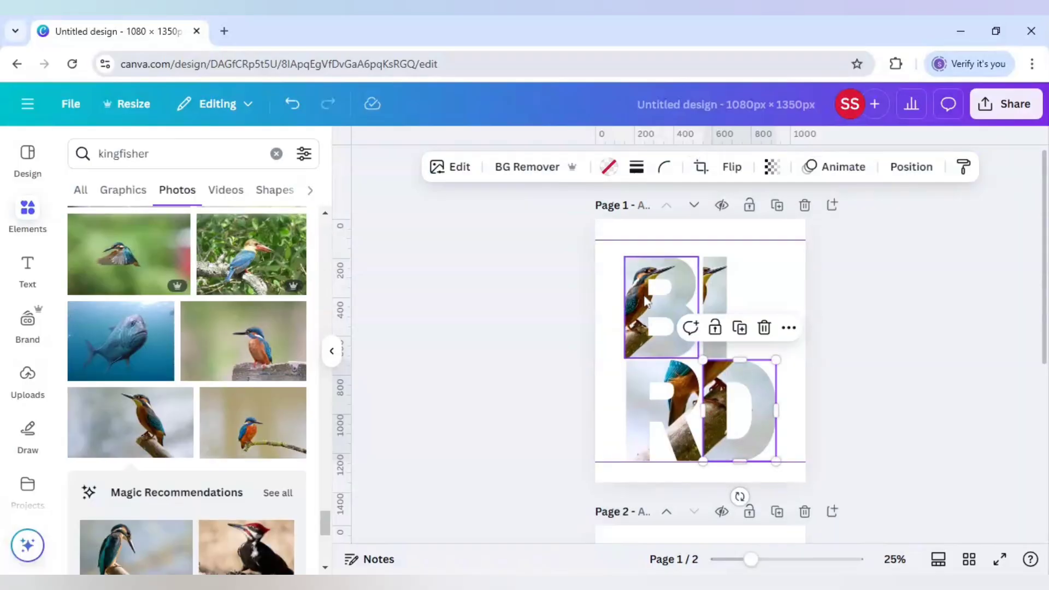
Step: Enlarge the photo inside the B frame to the height between the guides and position it to match the lower letters' bird image
double_click(646, 301)
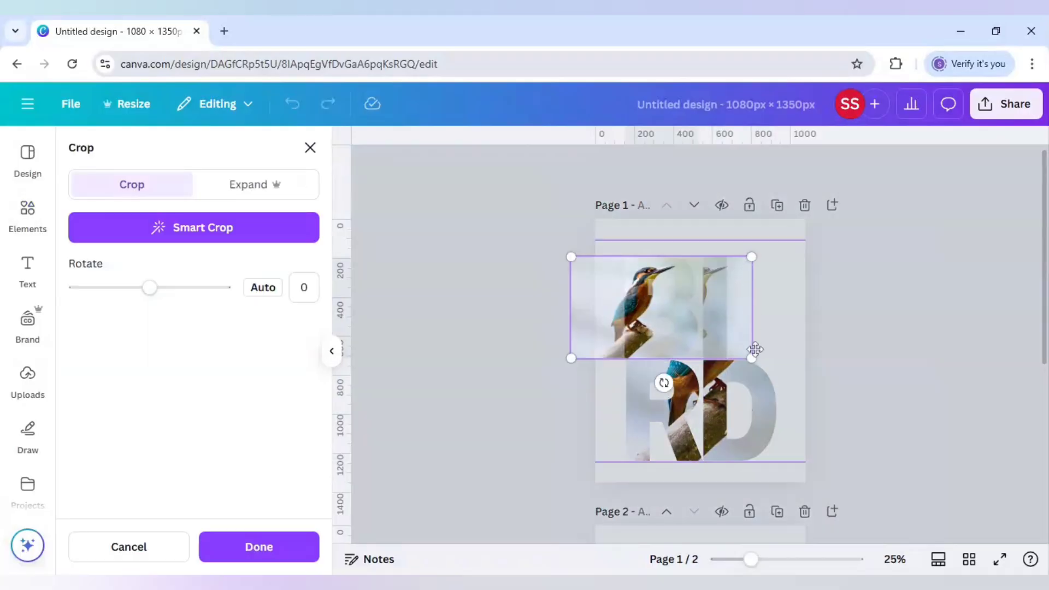
drag(752, 359, 920, 490)
drag(571, 257, 551, 243)
drag(705, 312, 727, 314)
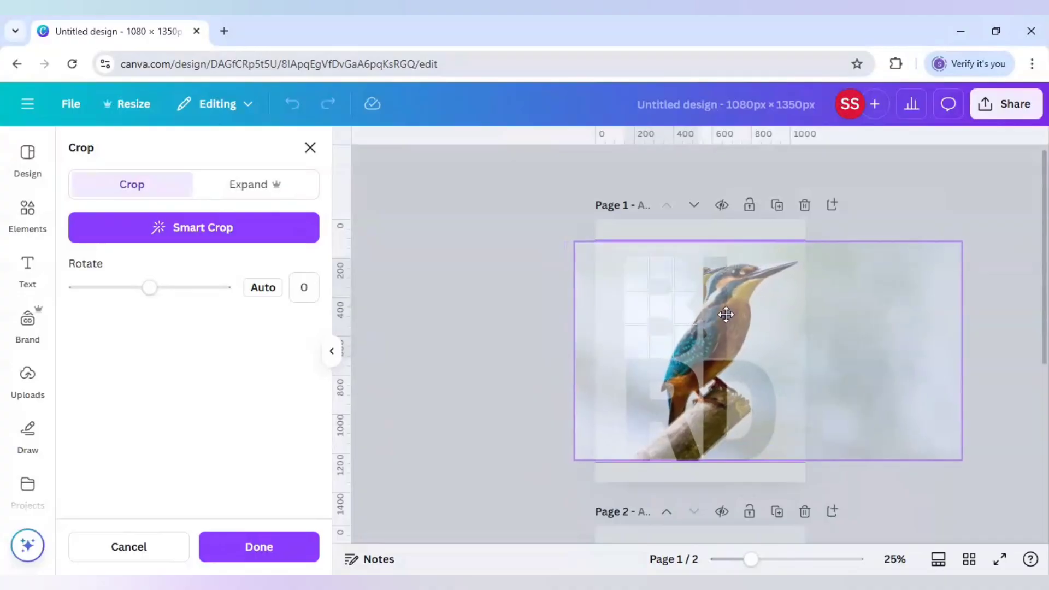
key(Right)
key(Down)
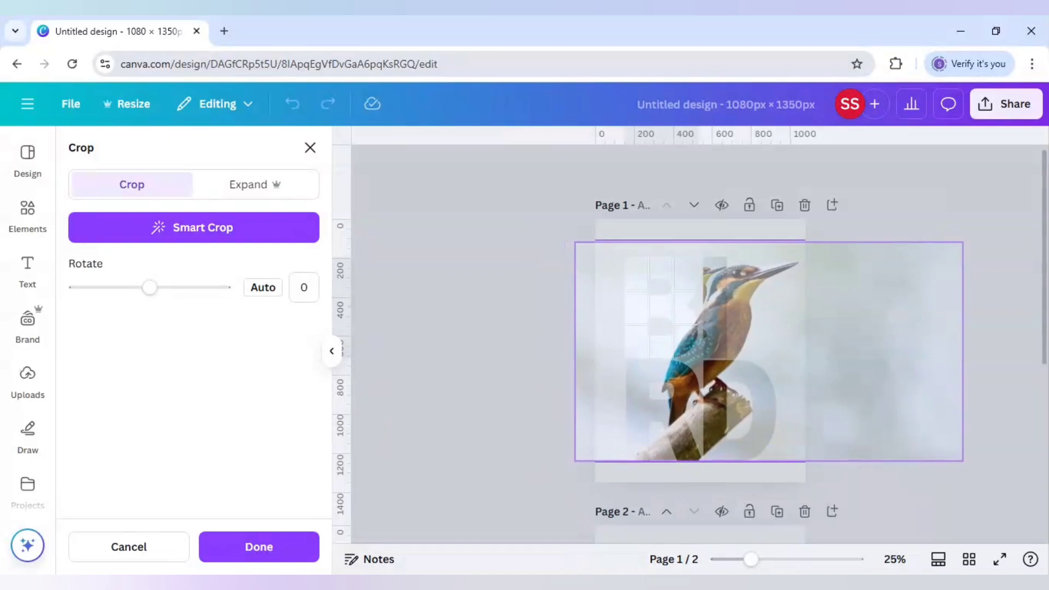
key(Return)
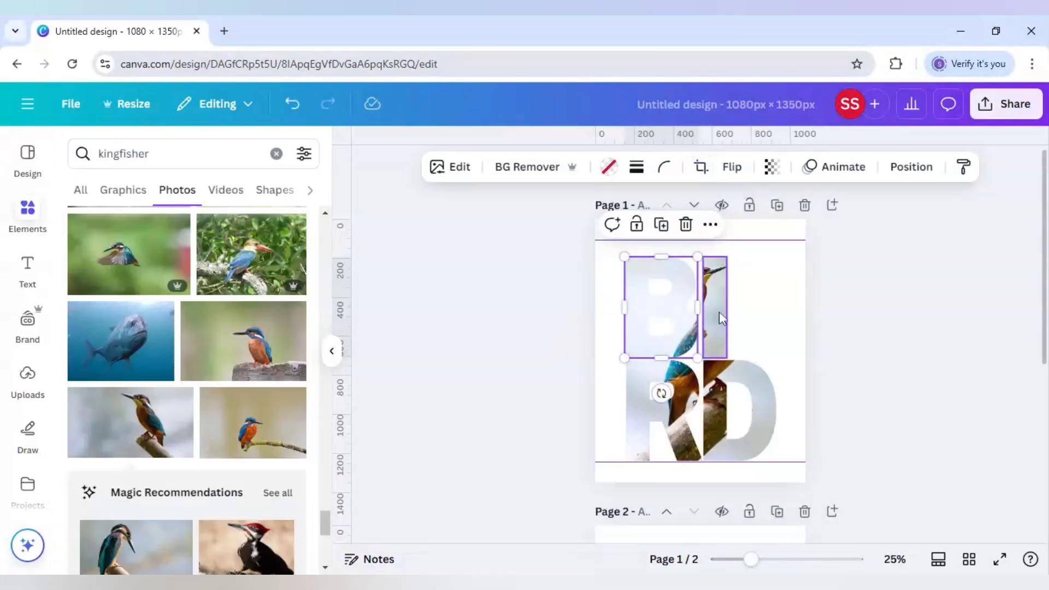
Step: Enlarge the photo inside the I frame to the guides' height and shift it so the bird continues across the other letters
double_click(720, 314)
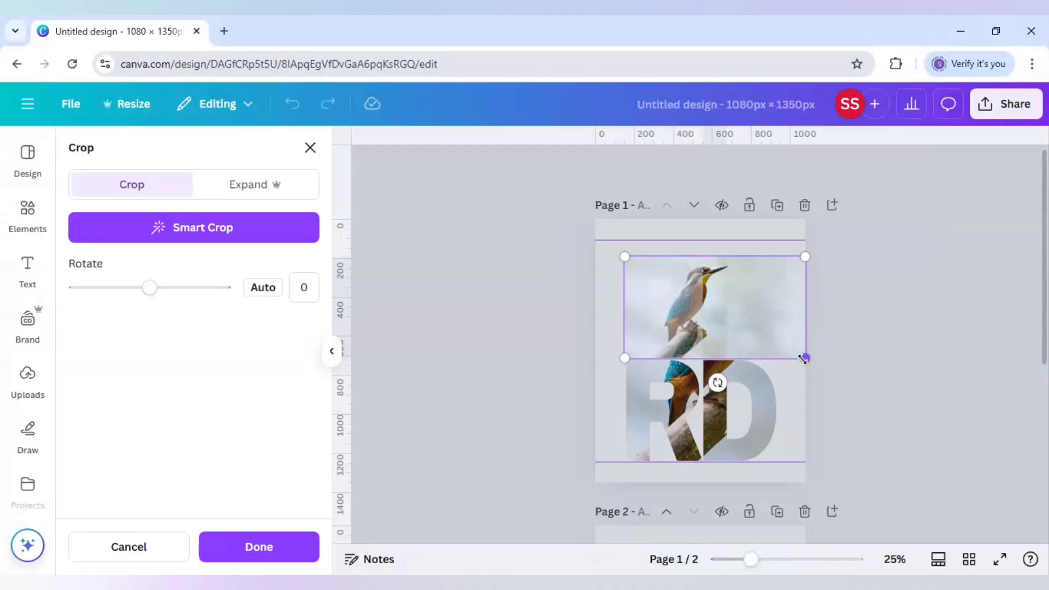
drag(804, 358, 997, 466)
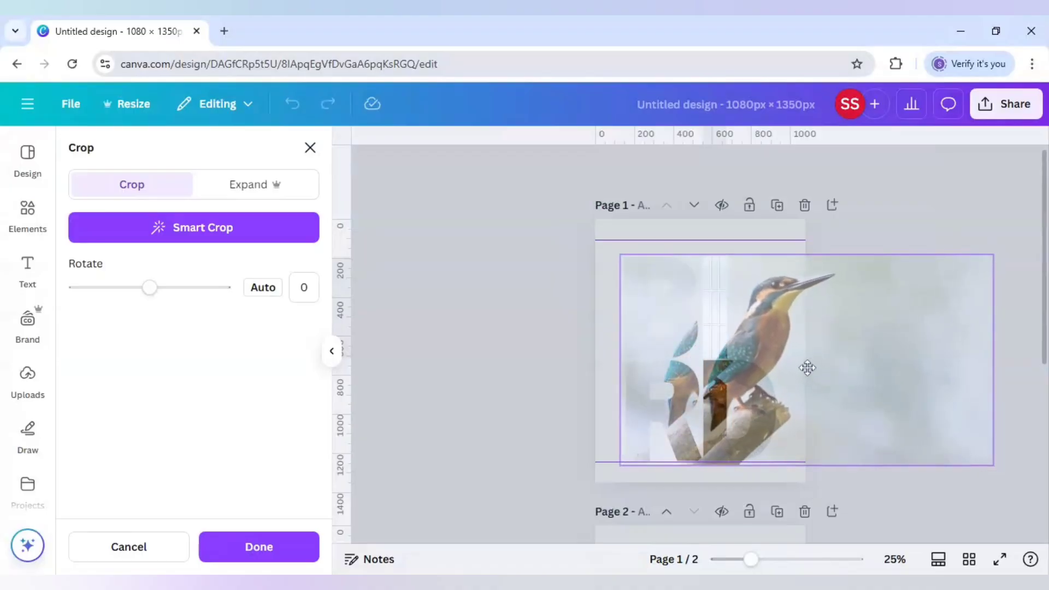
drag(808, 368, 797, 363)
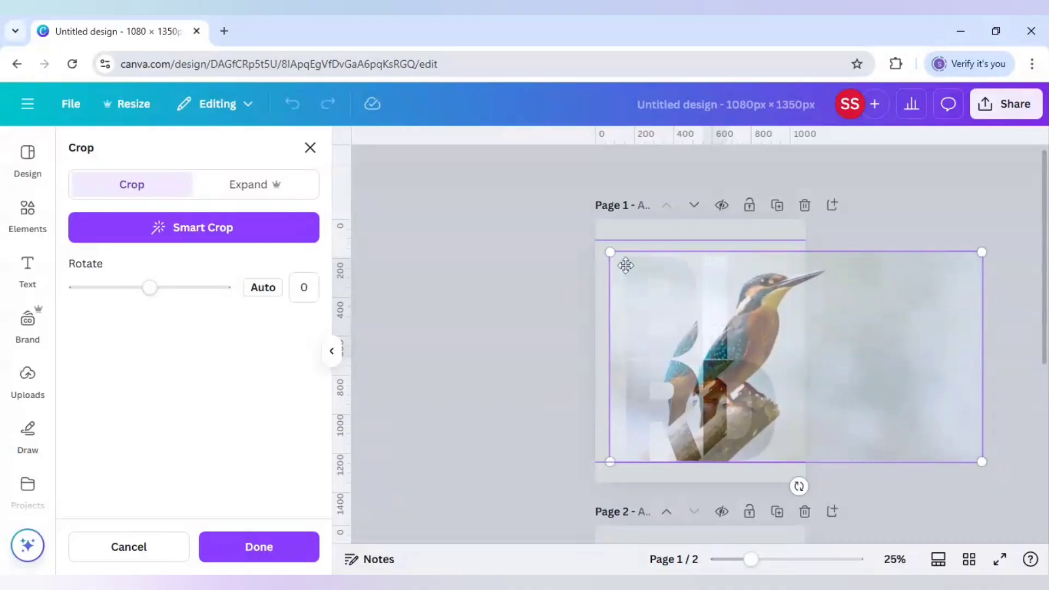
drag(610, 252, 596, 246)
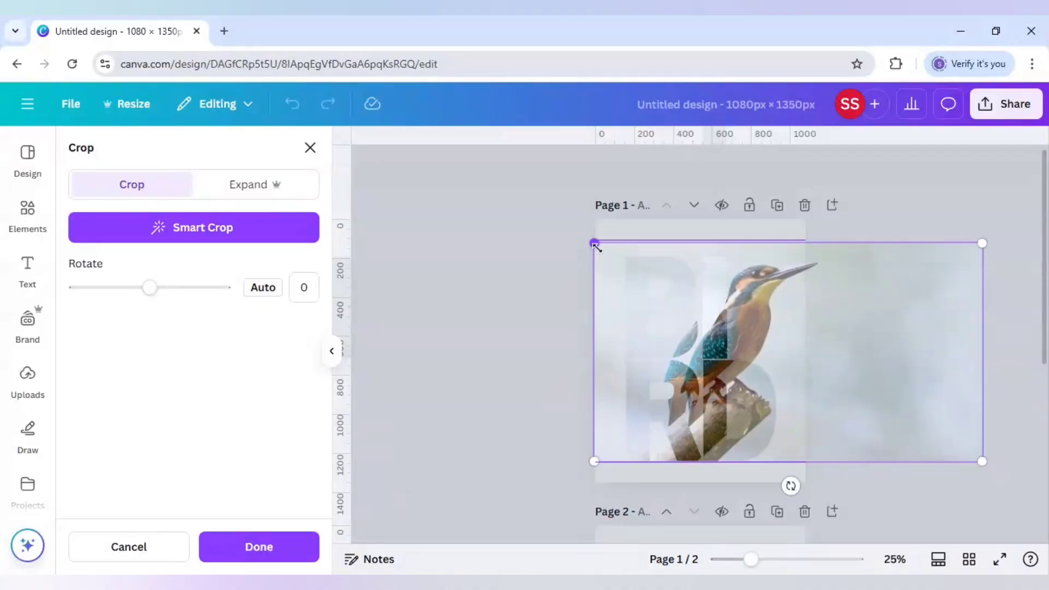
drag(761, 333, 741, 335)
click(893, 221)
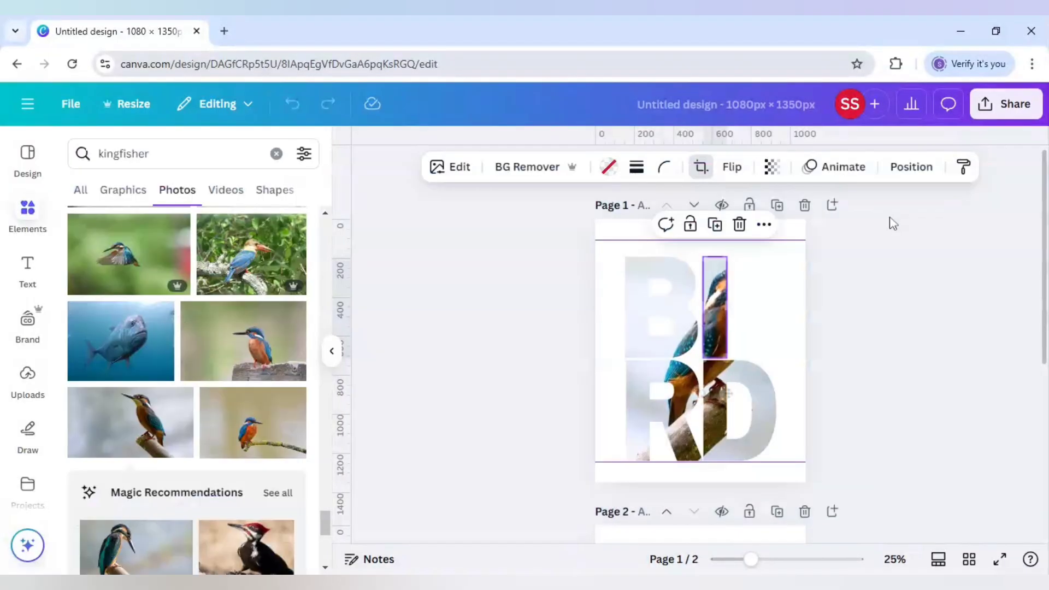
Step: Move the kingfisher photo from page 2 to page 1 and align its bottom edge with the lower guide
click(818, 402)
scroll(820, 403, down, 4)
scroll(817, 403, down, 2)
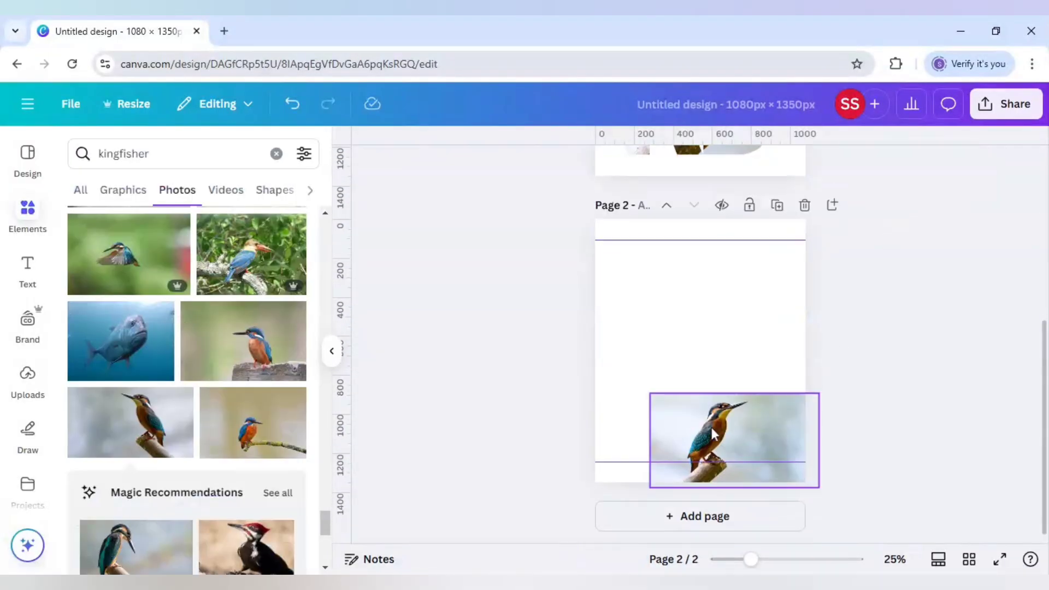
click(713, 434)
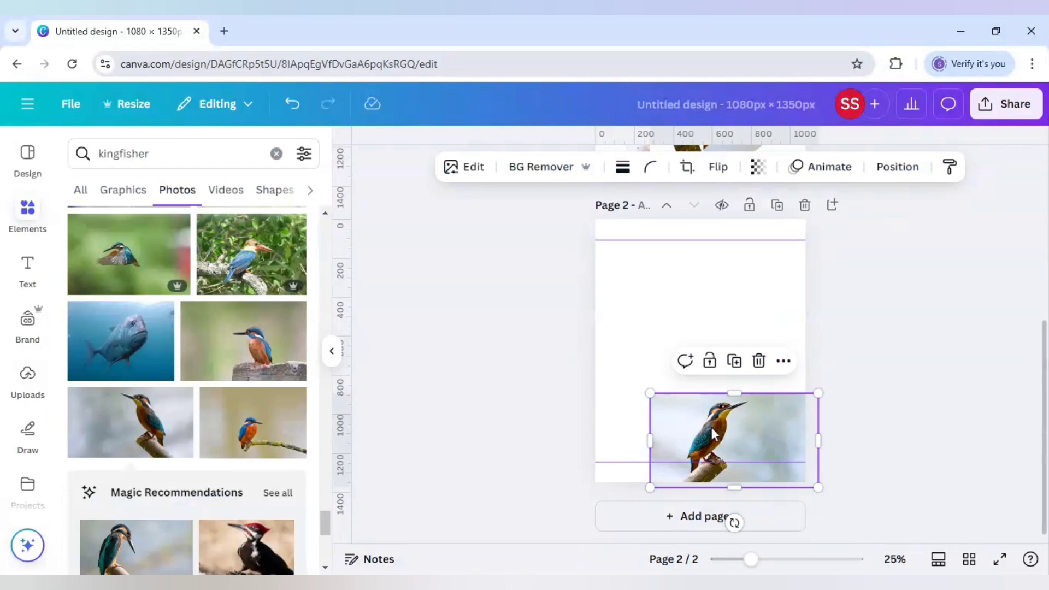
key(Delete)
scroll(833, 369, up, 3)
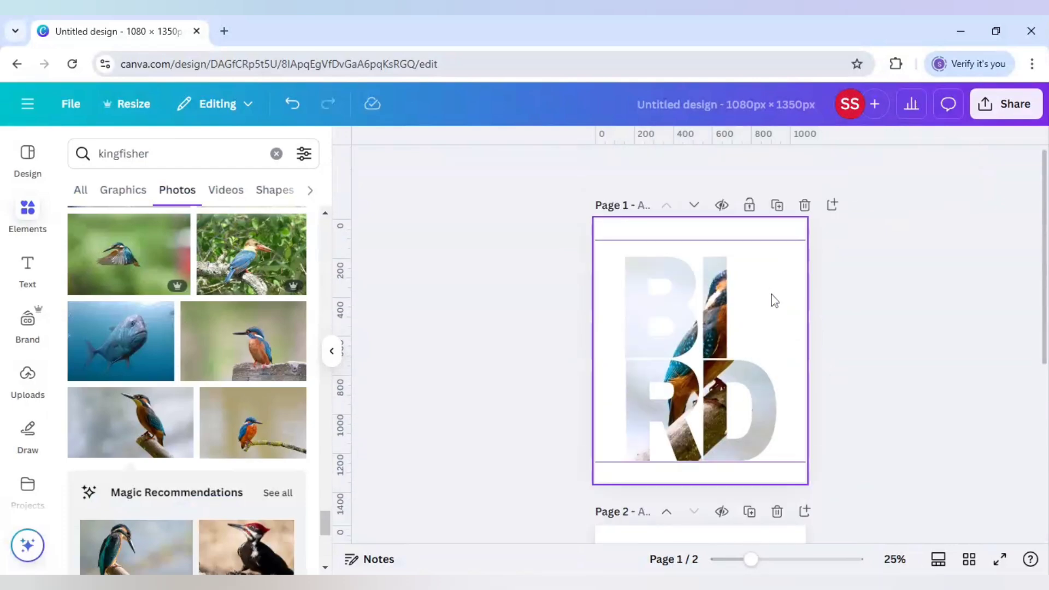
key(ctrl+v)
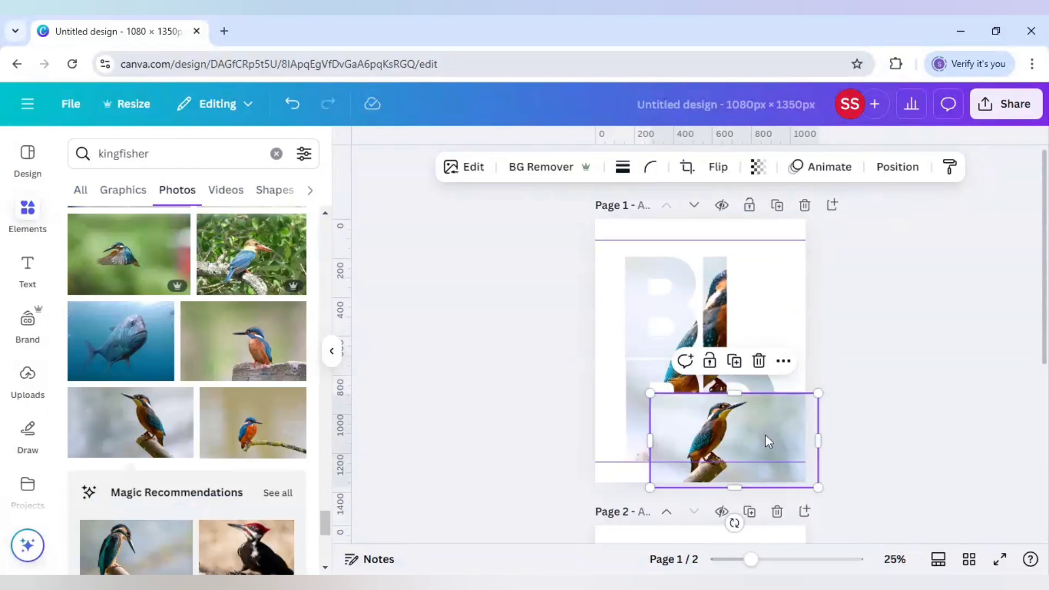
drag(765, 436, 745, 409)
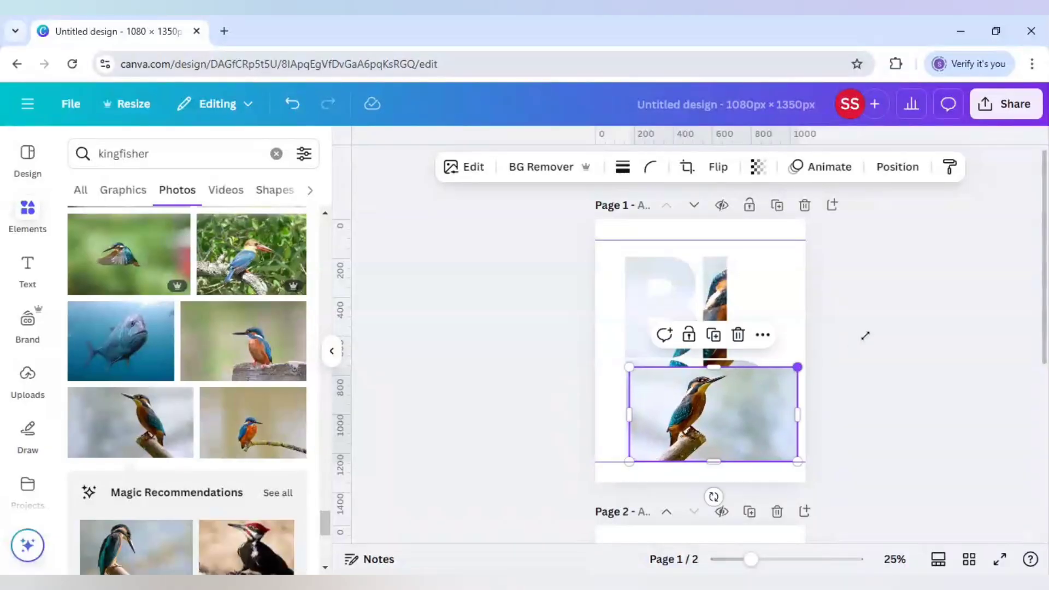
Step: Enlarge the overlaid kingfisher photo on page 1 to the height between the guides and remove its background
drag(865, 335, 1032, 266)
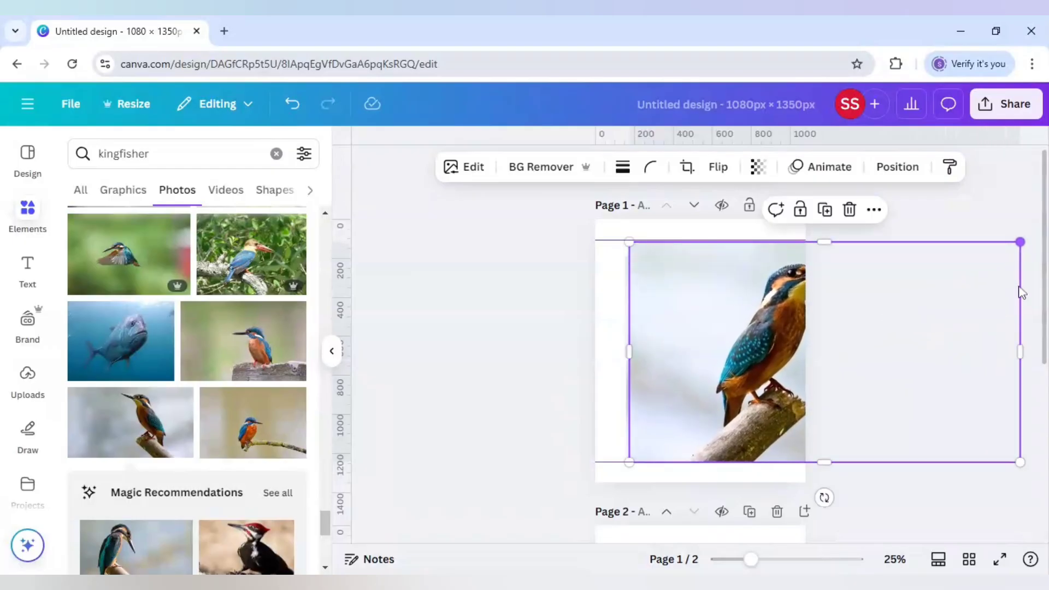
click(544, 171)
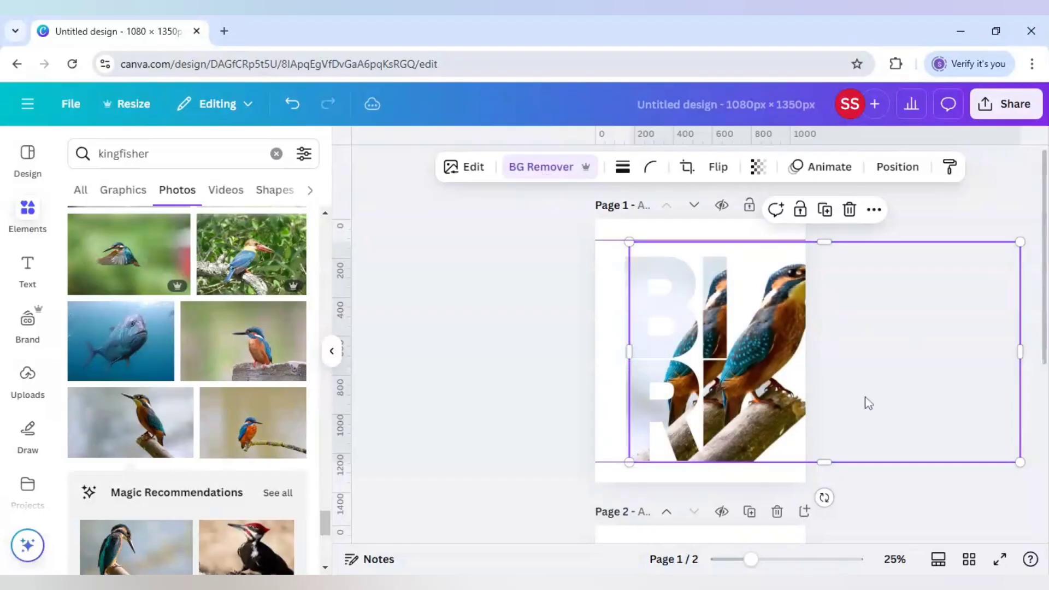
Step: Align the kingfisher cutout with the bird inside the letters and crop its left side to the gap between the letter columns
drag(869, 404, 810, 395)
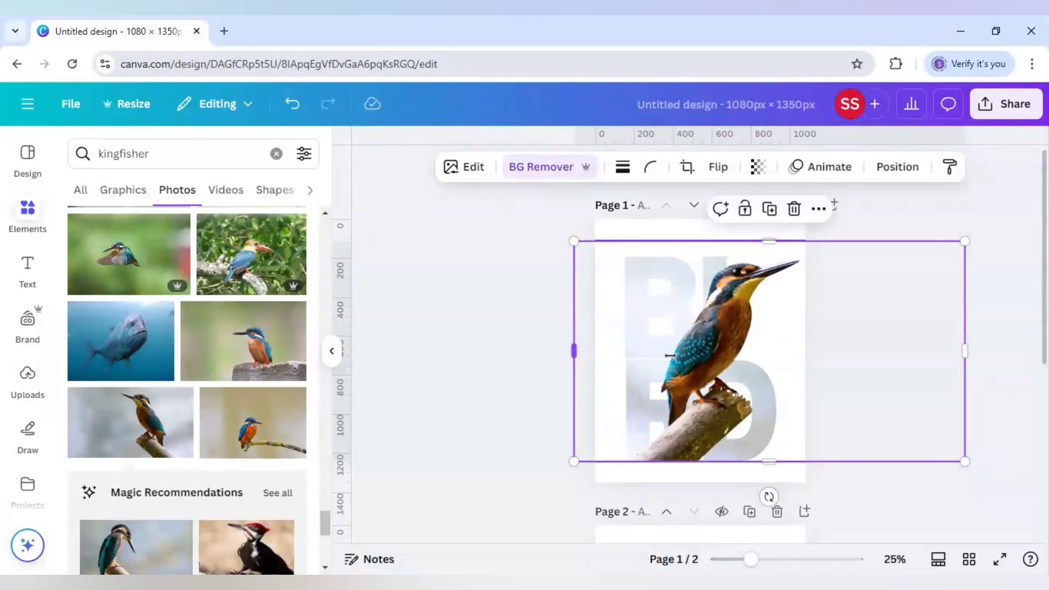
drag(670, 356, 708, 356)
click(951, 215)
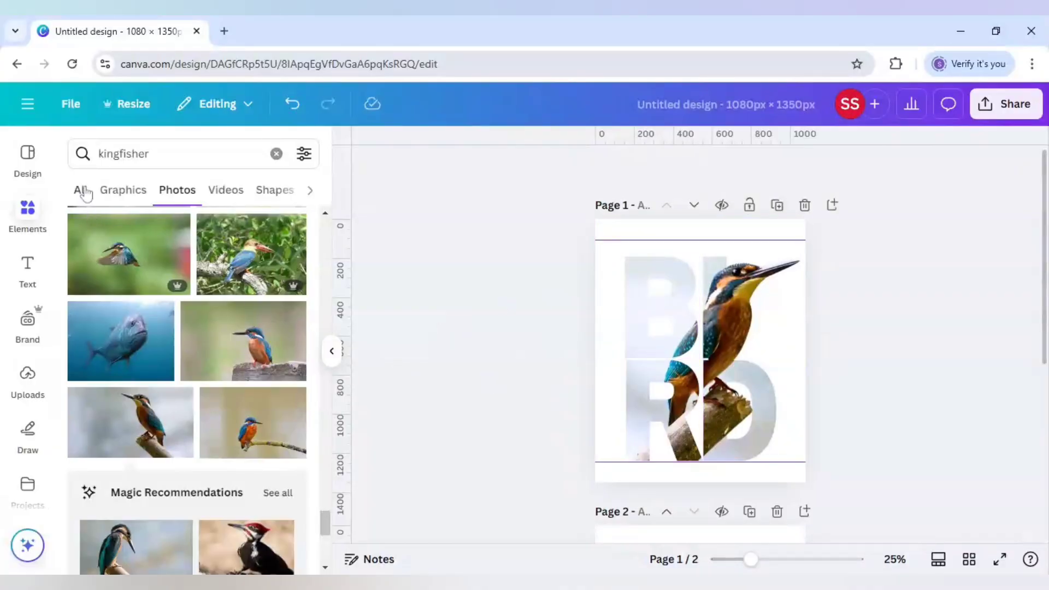
Step: Search the photos for "bokeh nature background"
click(180, 154)
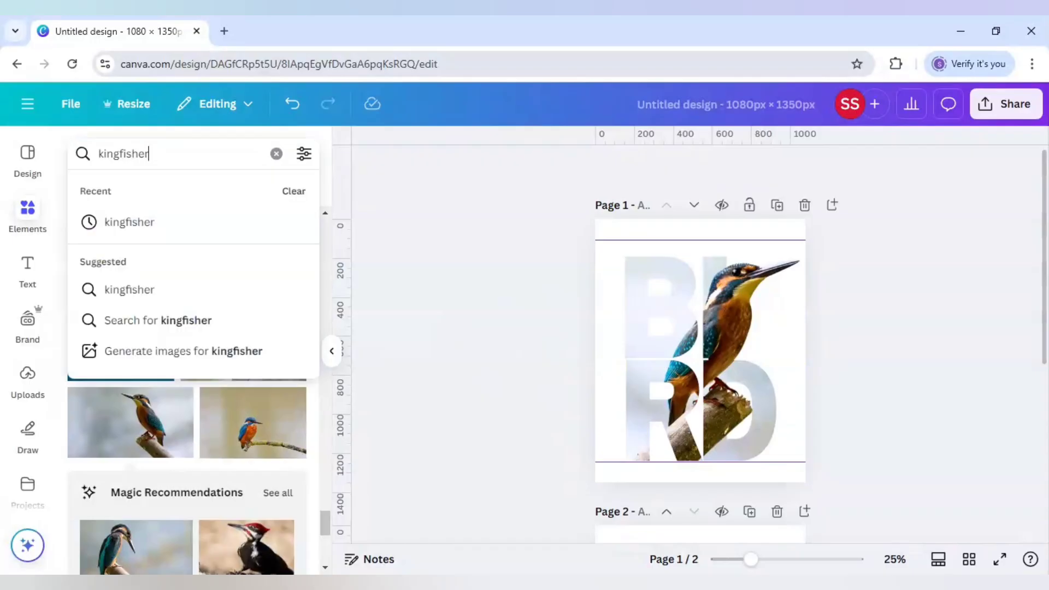
key(ctrl+a)
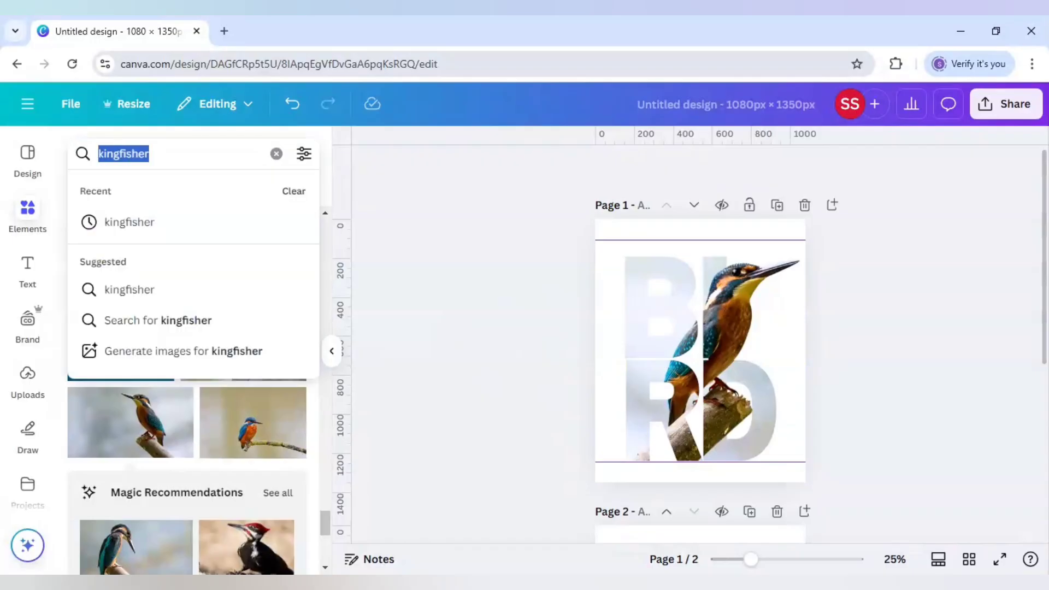
text(bokeh na)
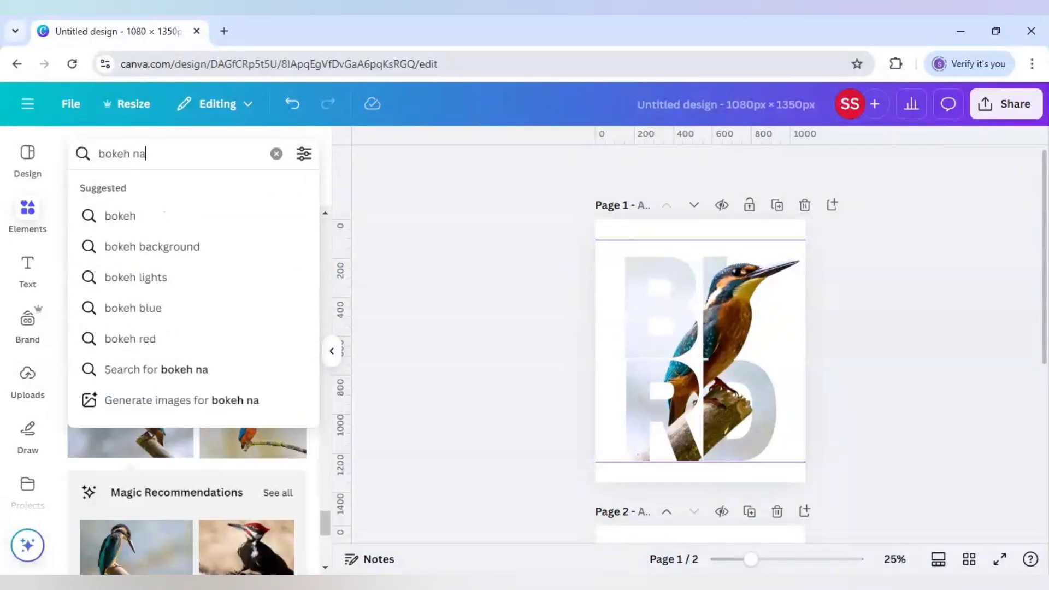
text(ture back)
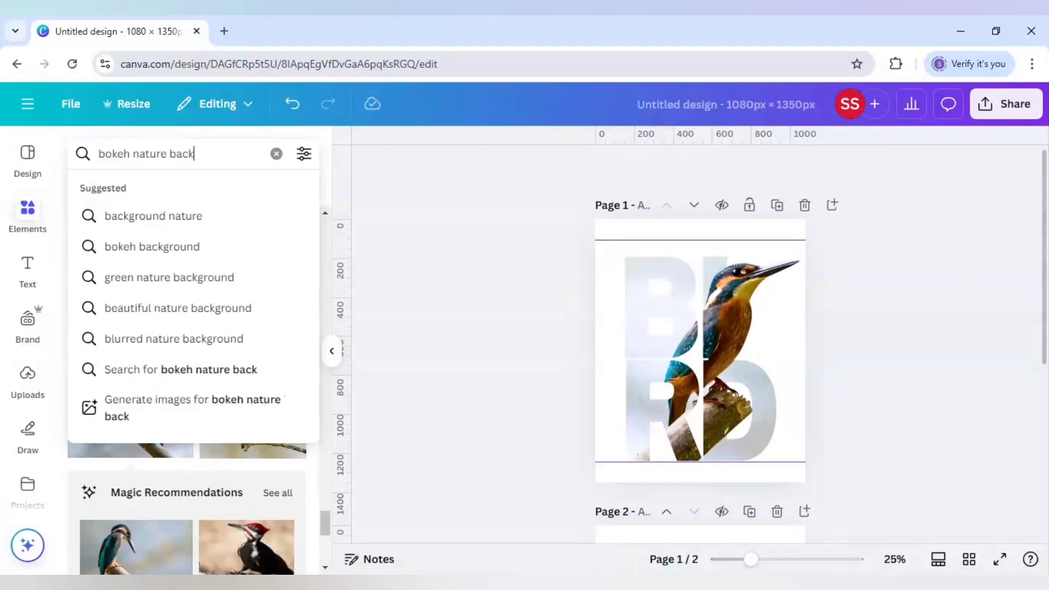
text(ground)
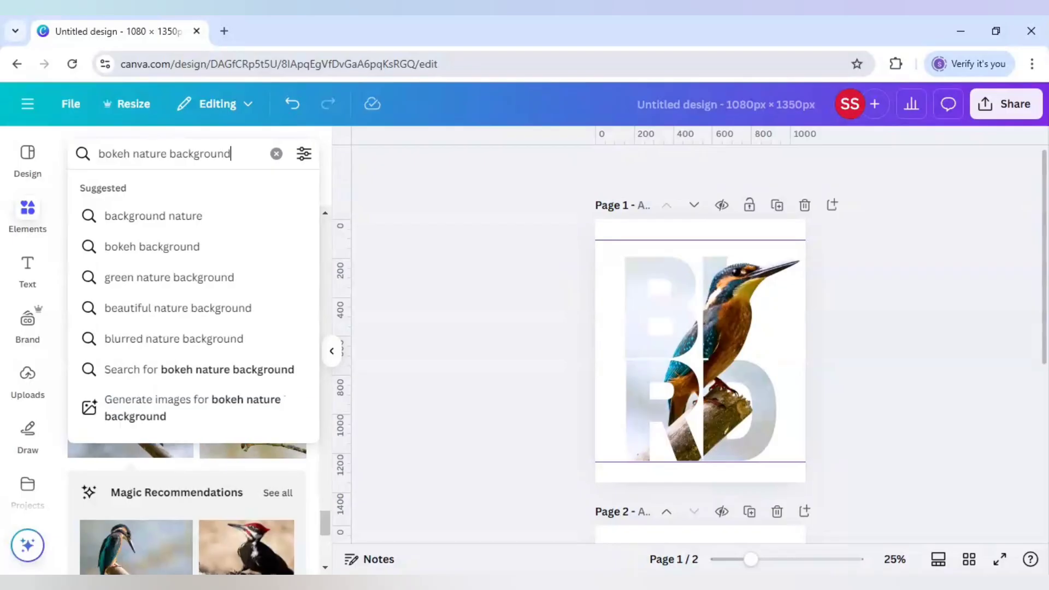
key(Return)
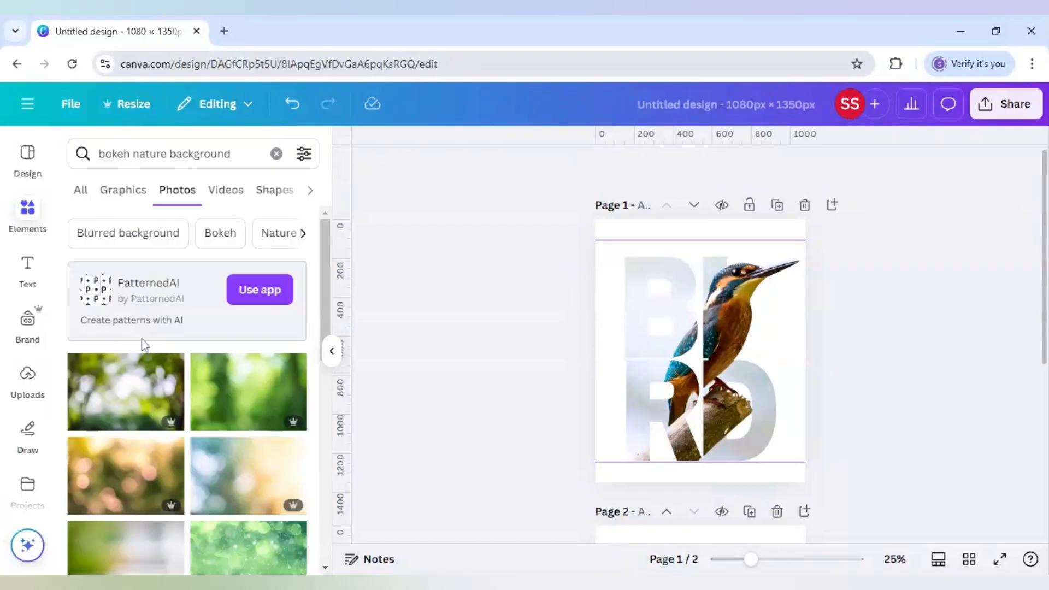
Step: Add the dark olive-green bokeh photo, rotated 90° to portrait, and set it as the background of page 1
scroll(206, 380, down, 4)
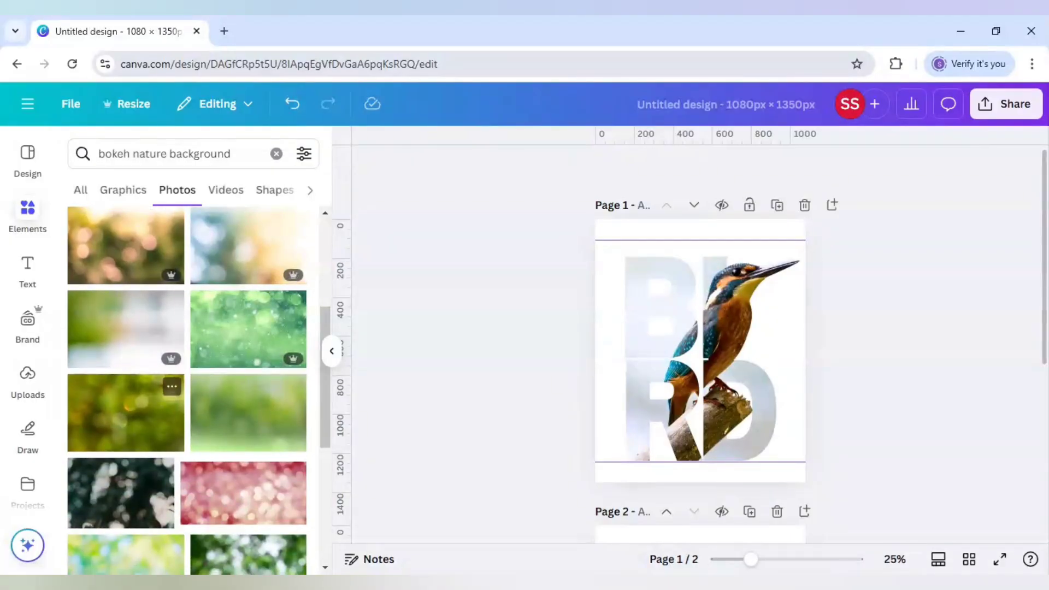
click(136, 427)
drag(700, 440, 606, 352)
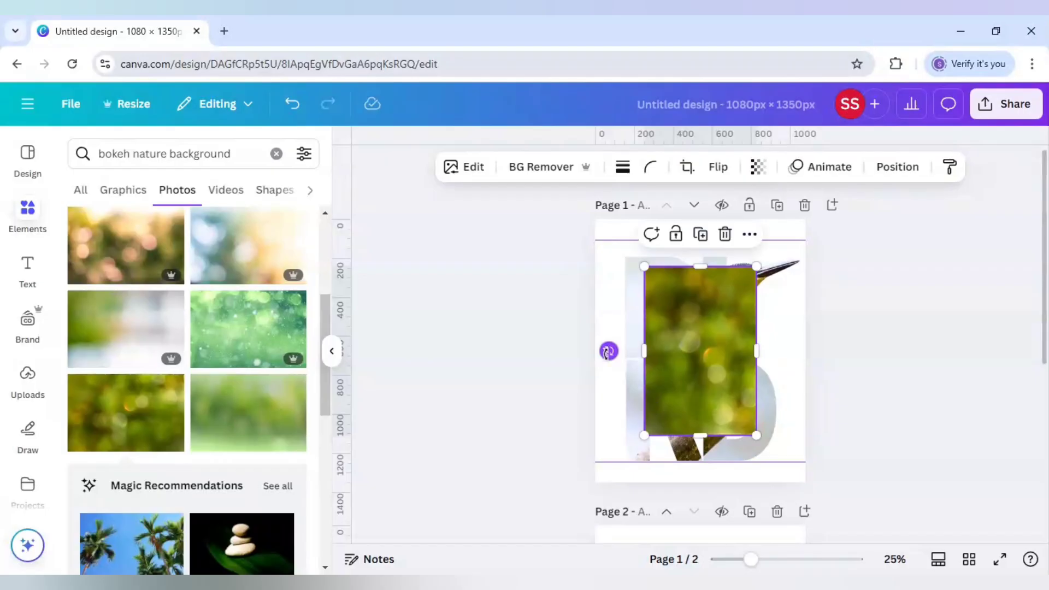
right_click(690, 321)
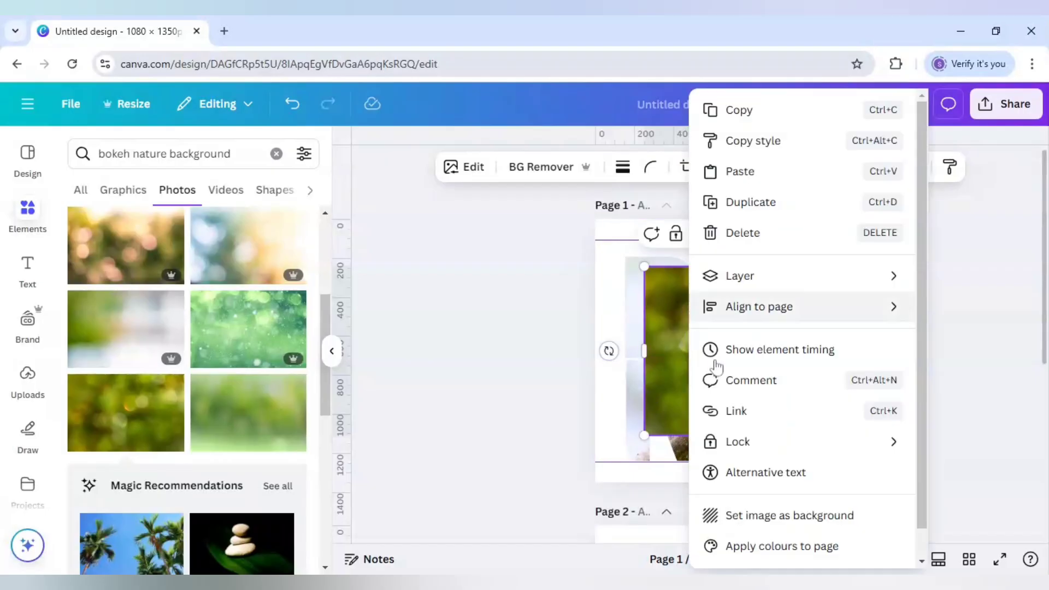
click(761, 515)
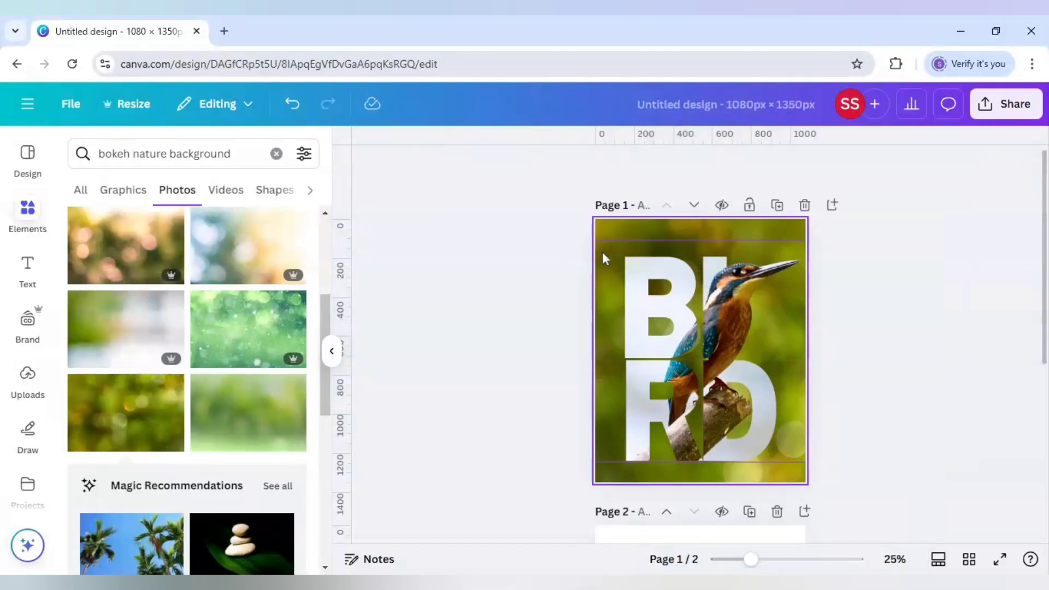
Step: Shift the hue of the background photo's olive colour #a4a82c to 88 in its colour adjustments
click(607, 234)
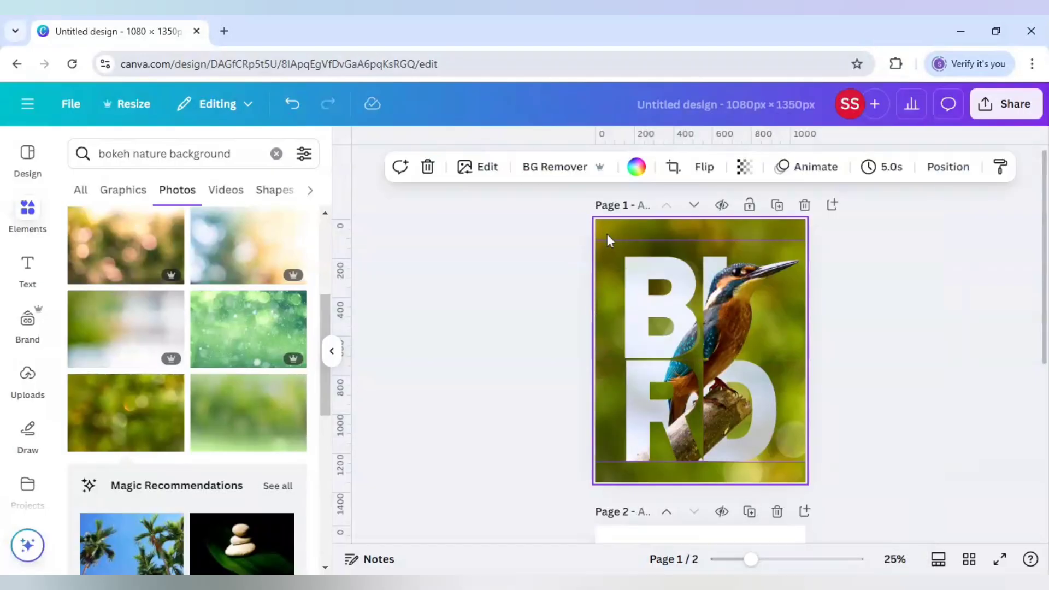
click(485, 168)
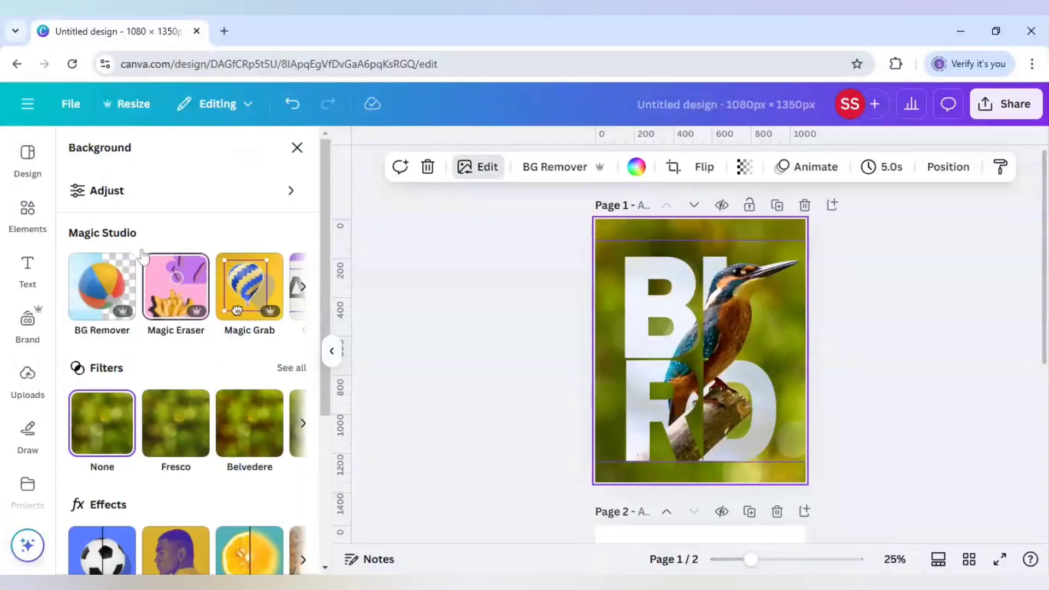
click(132, 203)
scroll(200, 373, down, 10)
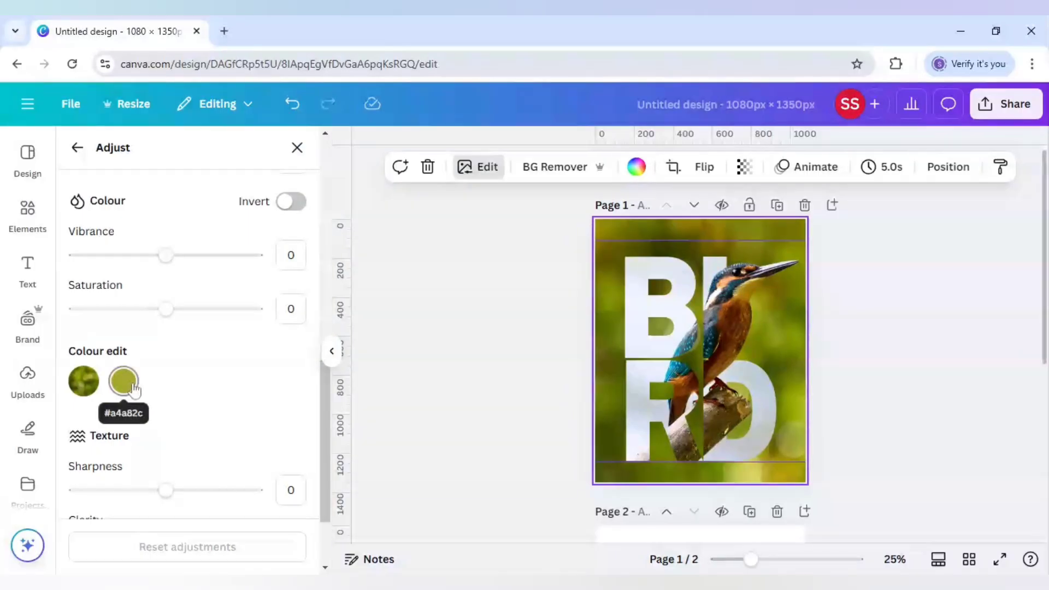
click(133, 387)
scroll(206, 387, down, 2)
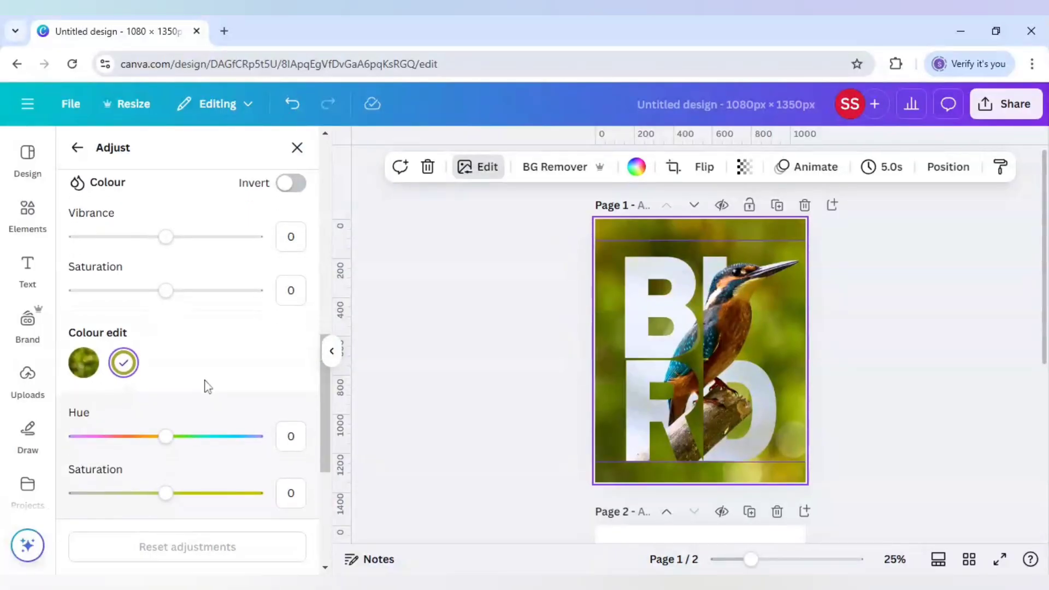
click(261, 385)
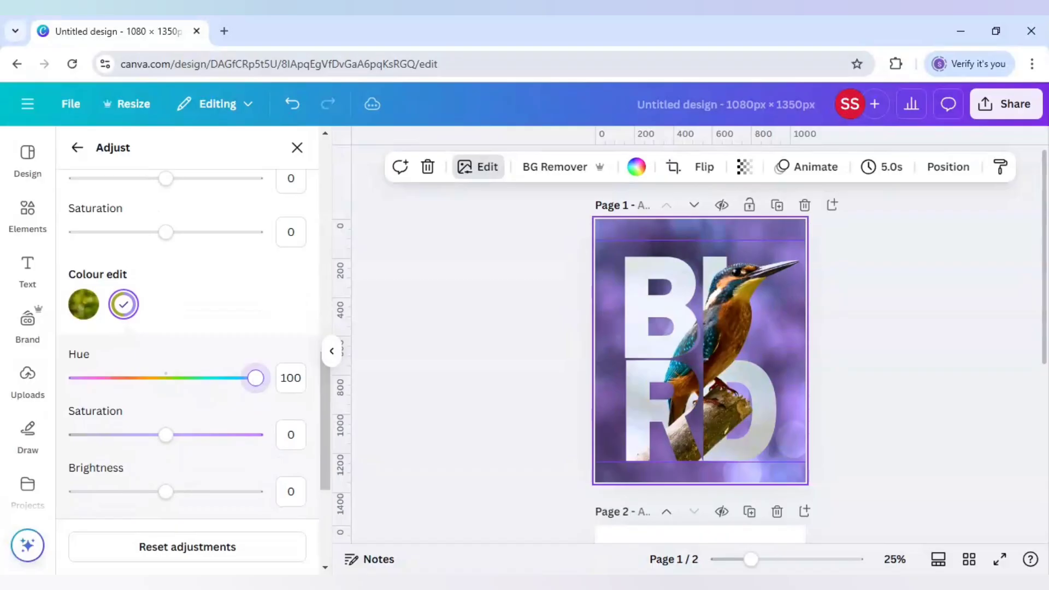
drag(255, 378, 246, 379)
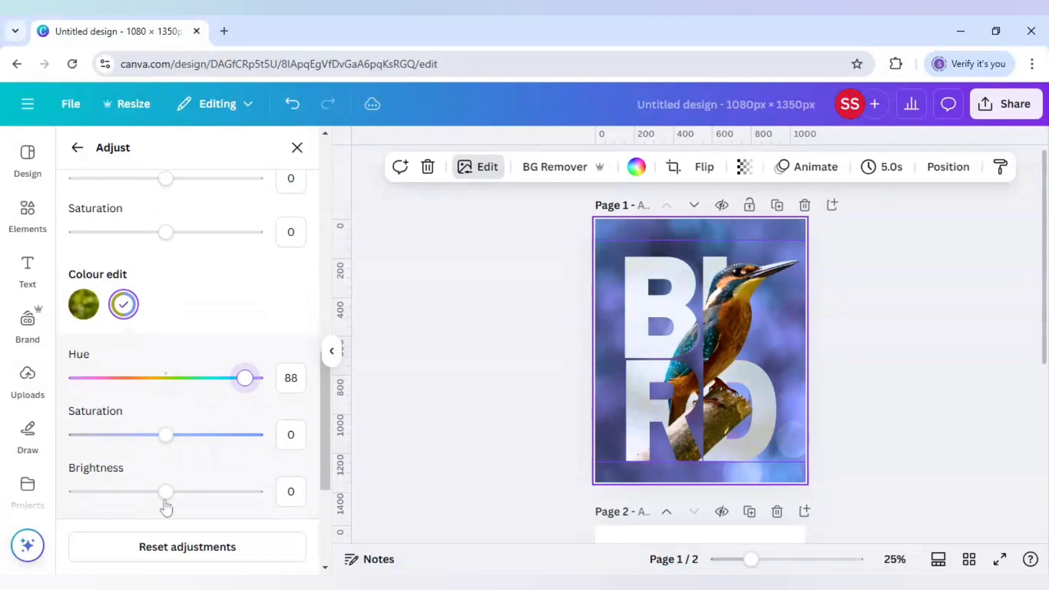
Step: Darken the edited background colour to a brightness of -82 and leave the image adjustments
click(106, 497)
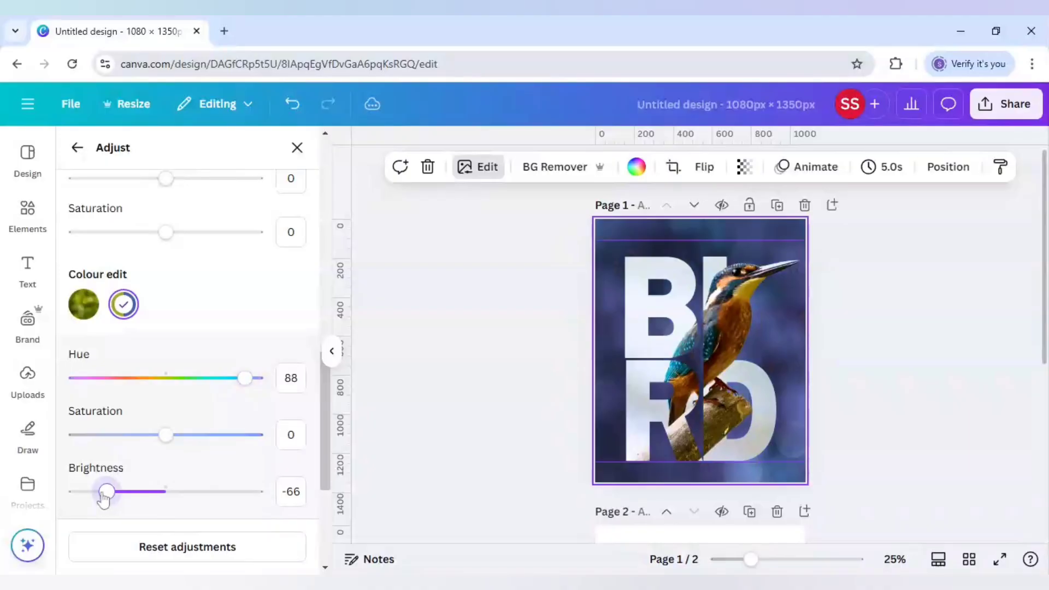
drag(104, 498, 94, 499)
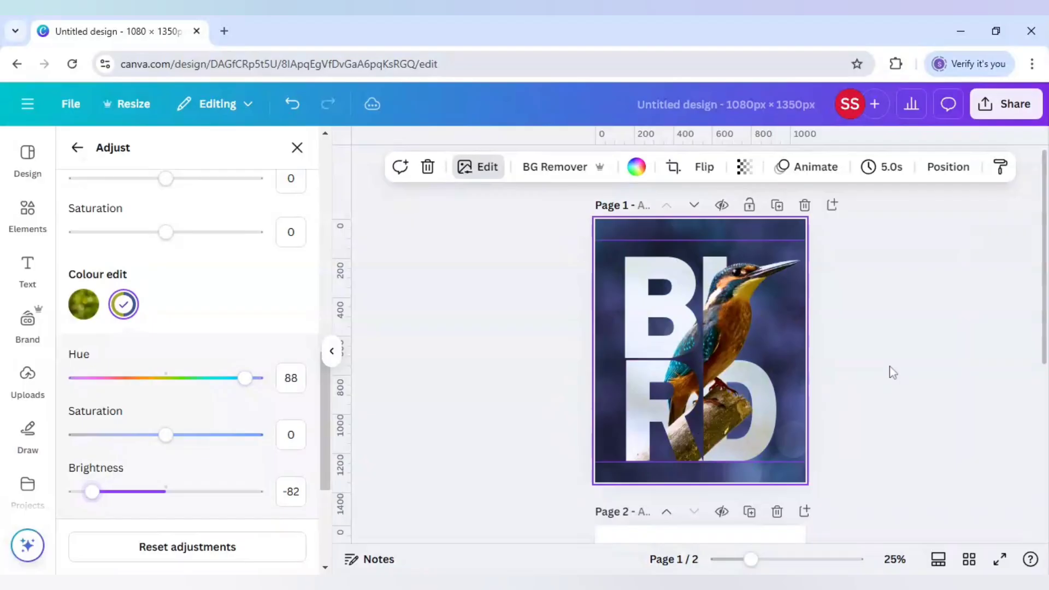
key(Escape)
key(Escape)
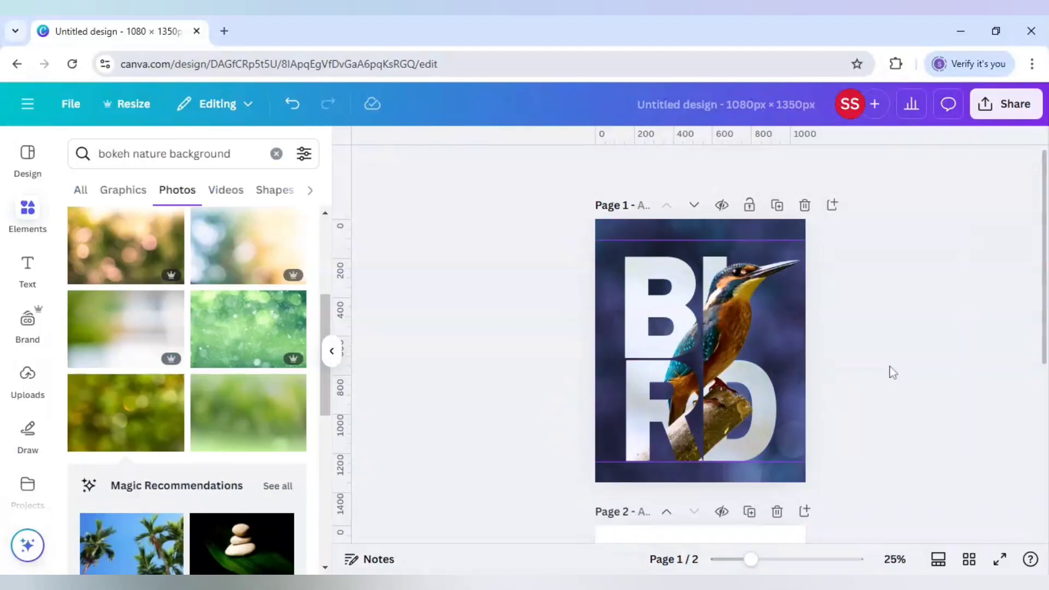
Step: Delete page 2 from the design
click(777, 511)
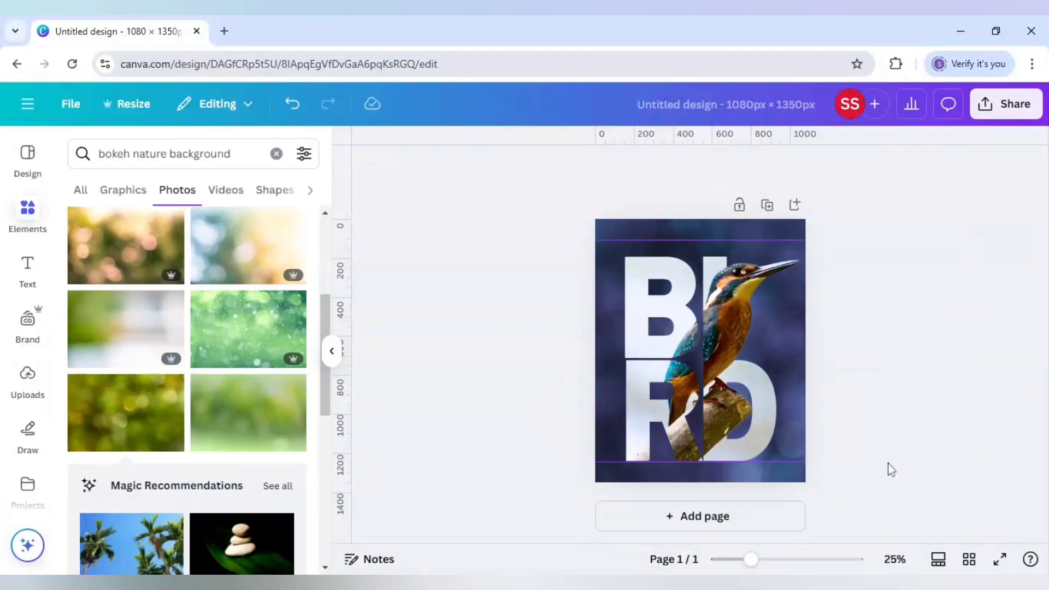